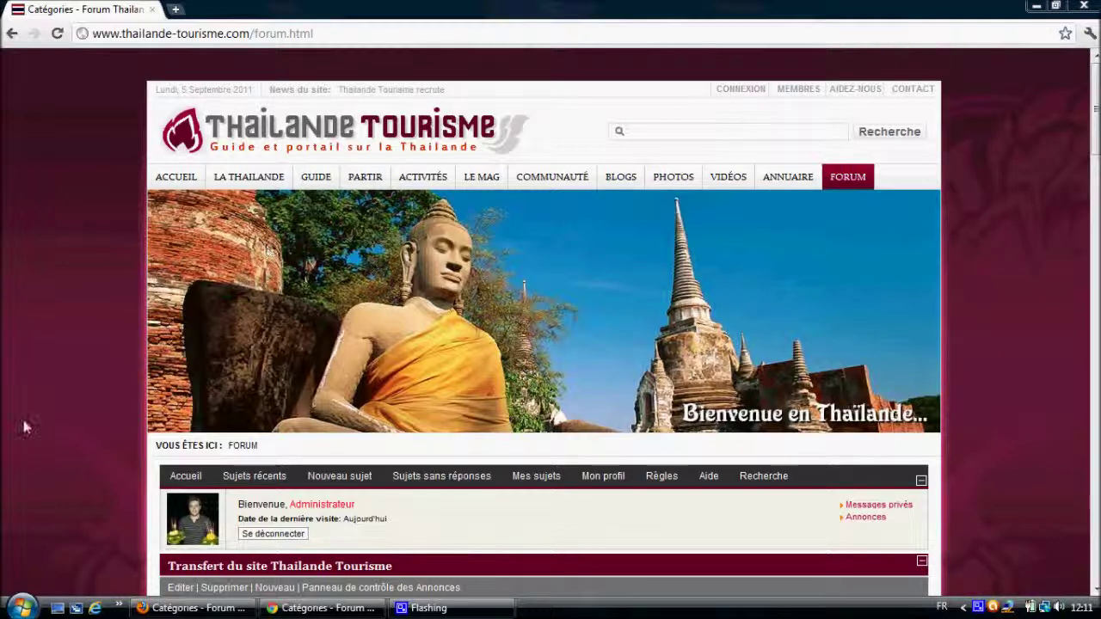
- Start a new forum topic in "Catégorie test du forum" with the subject "Mes photos sur Thailande Tourisme"
left_click(346, 486)
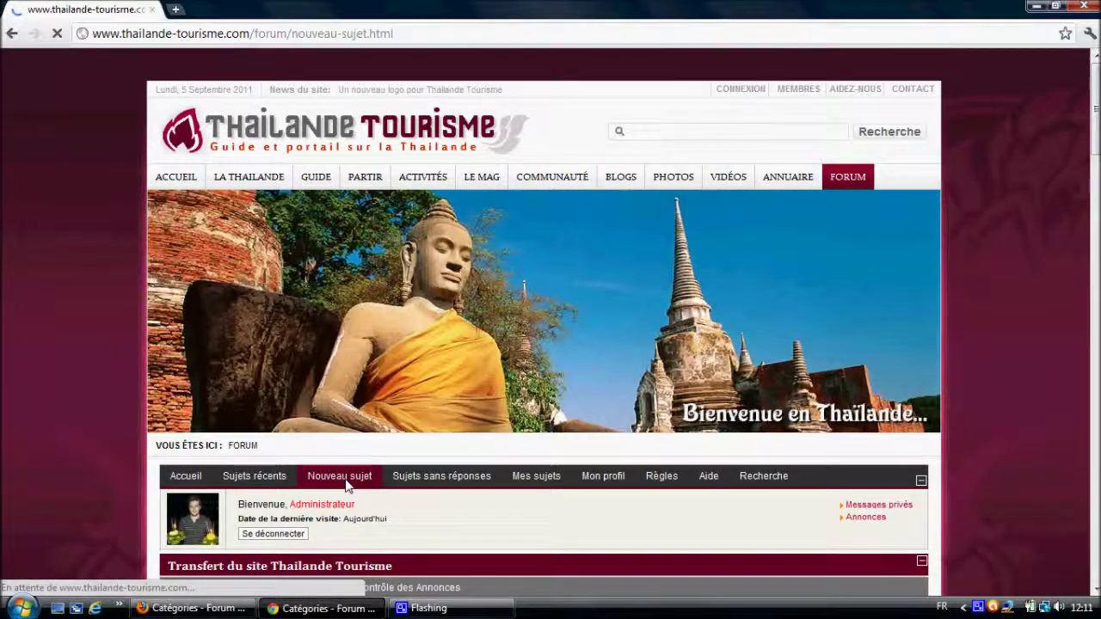
scroll(346, 486, "down", 4)
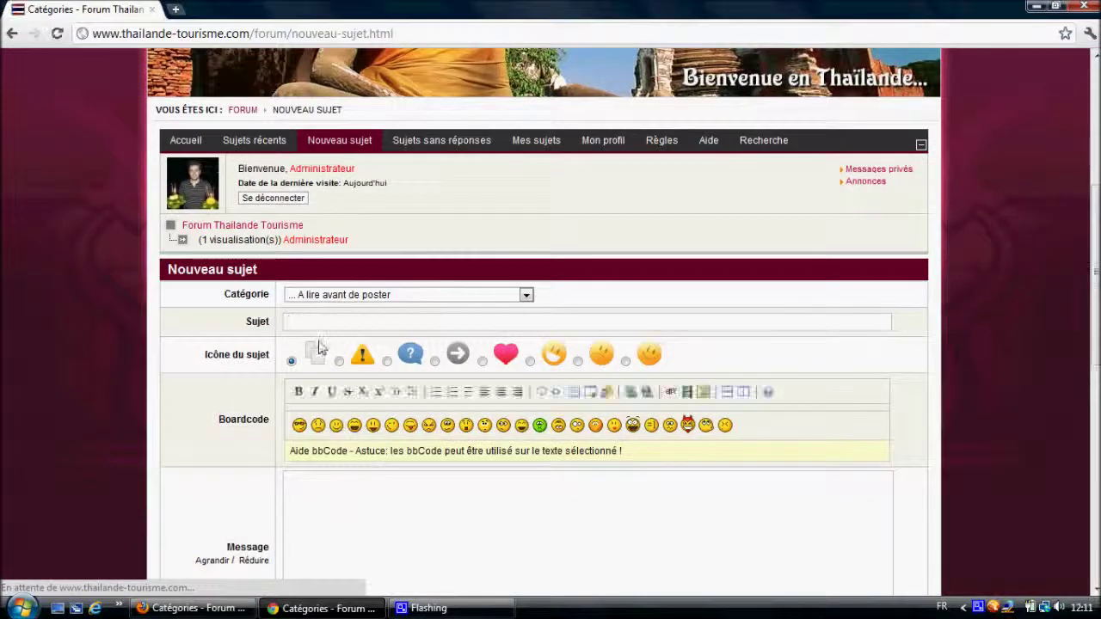
left_click(344, 294)
left_click(347, 356)
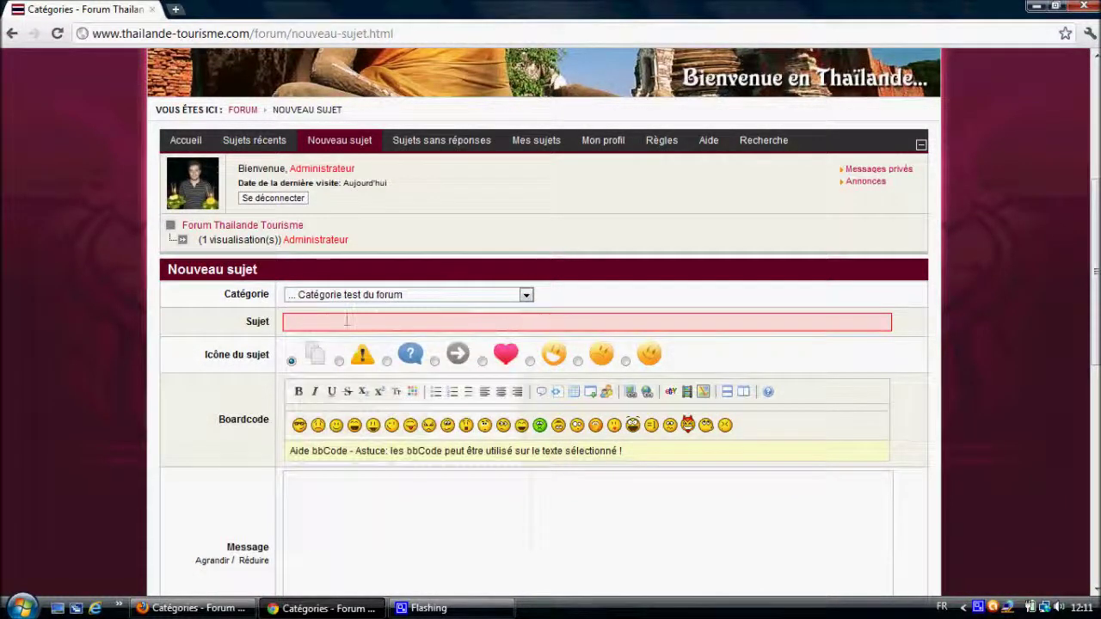
left_click(355, 323)
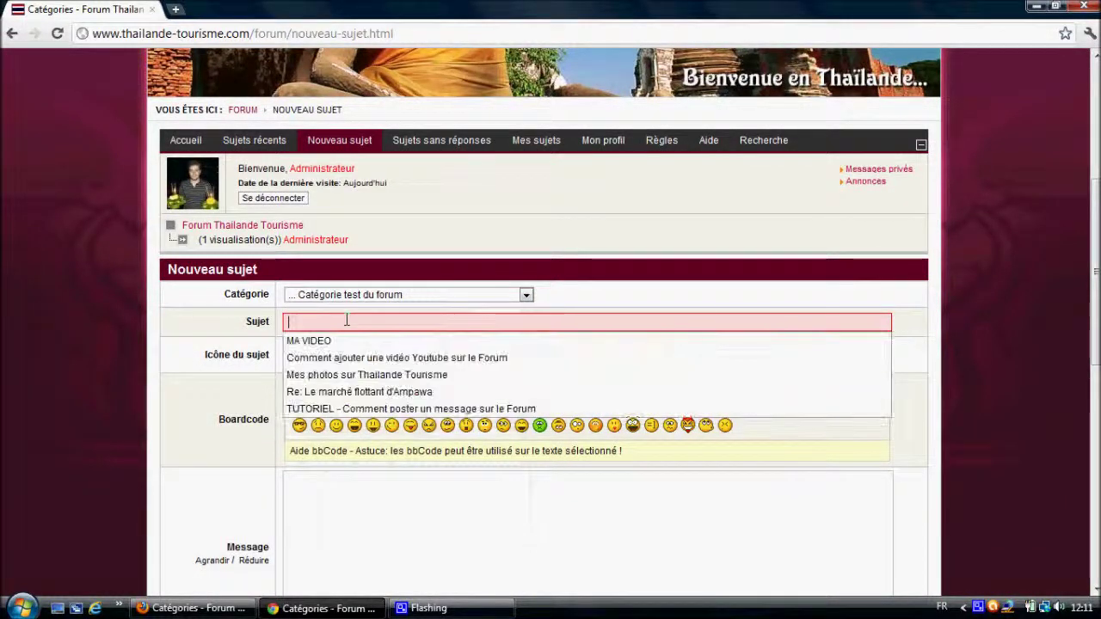
left_click(368, 376)
- Write "petit texte" in the message and attach IMG_3117.jpg from the Resize folder as the first file
left_click(352, 528)
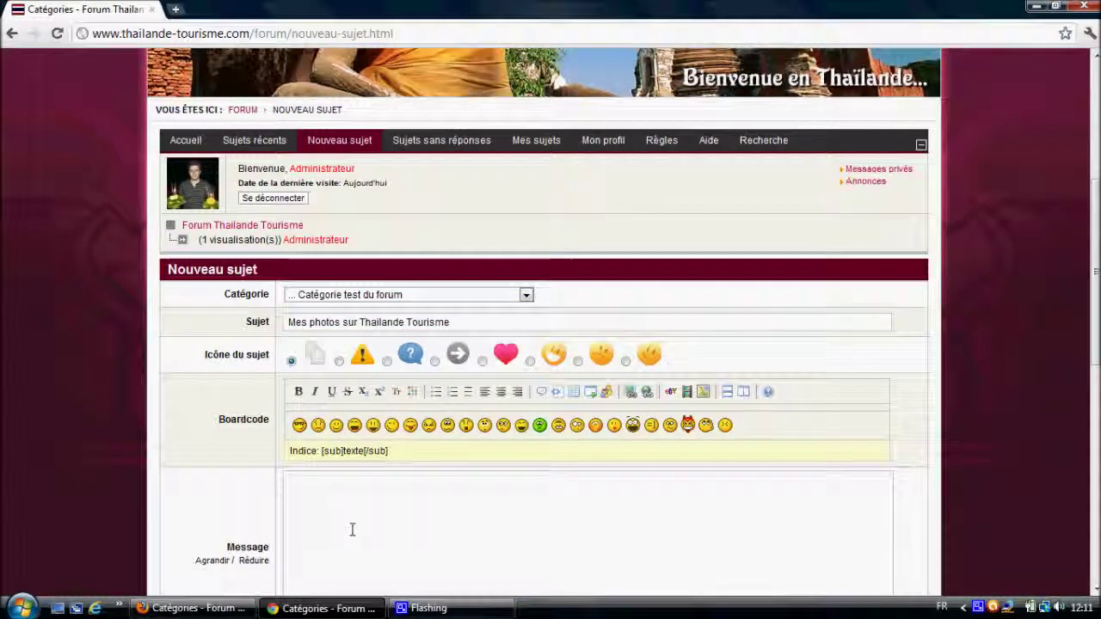
scroll(410, 484, "down", 2)
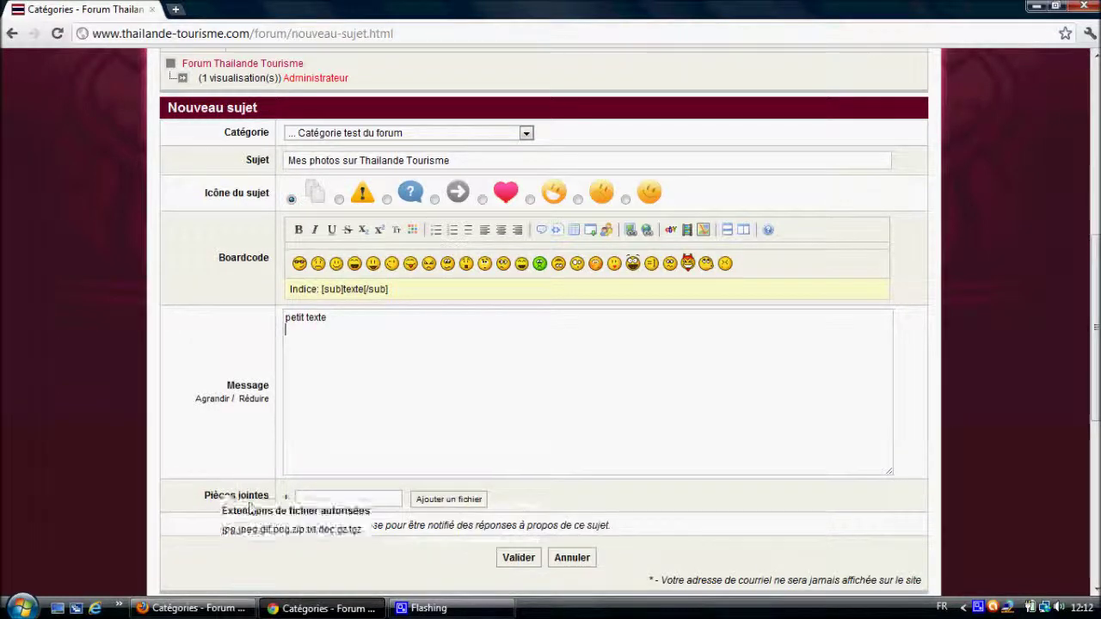
left_click(462, 502)
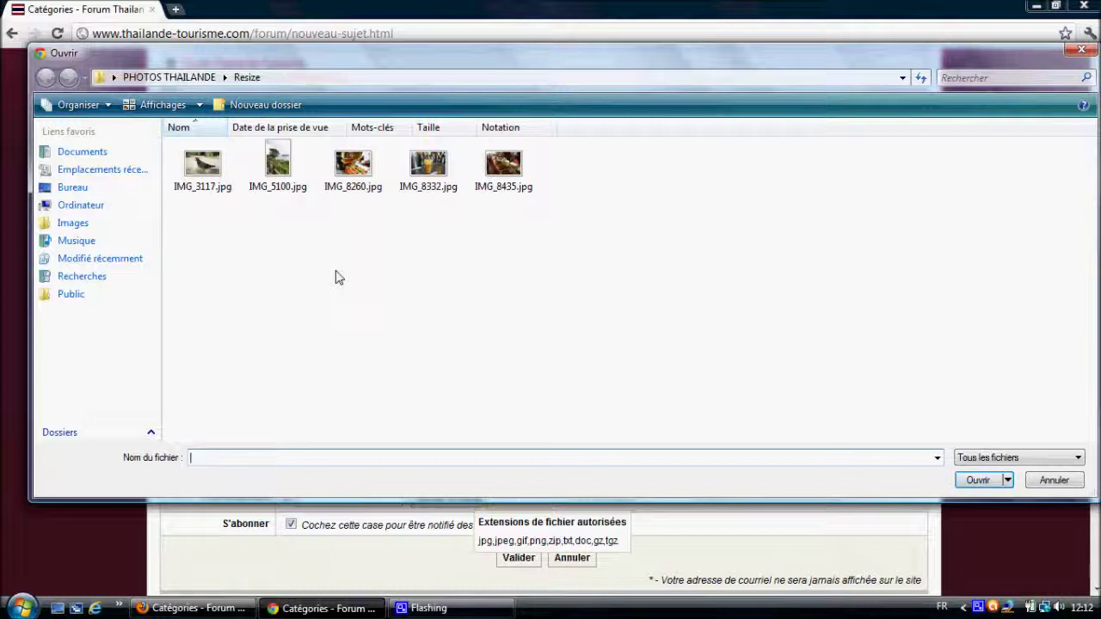
left_click(197, 168)
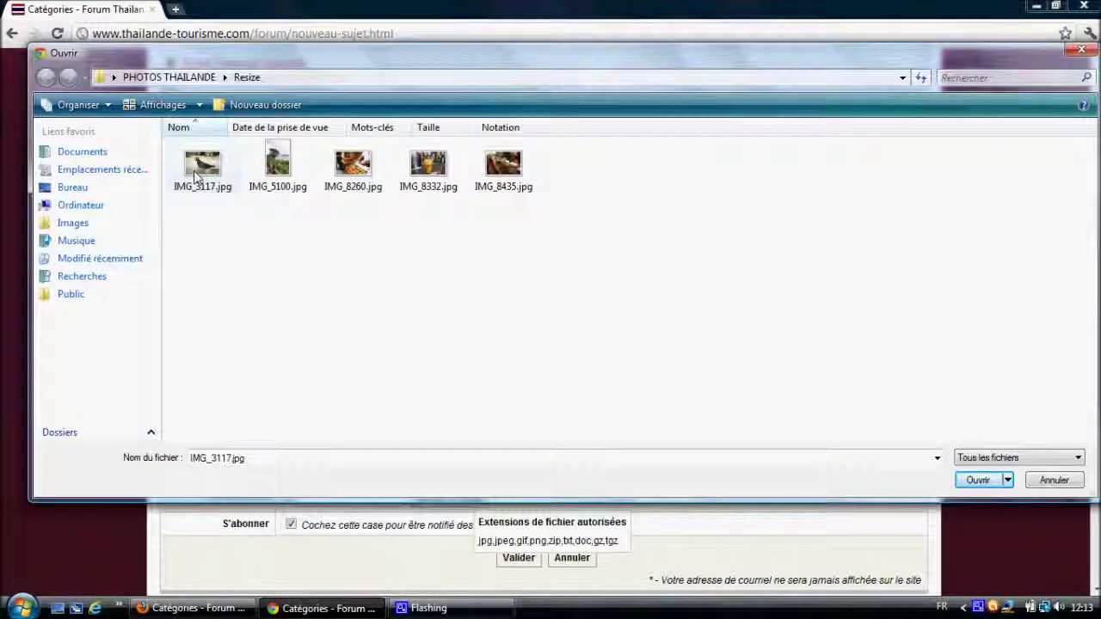
double_click(196, 176)
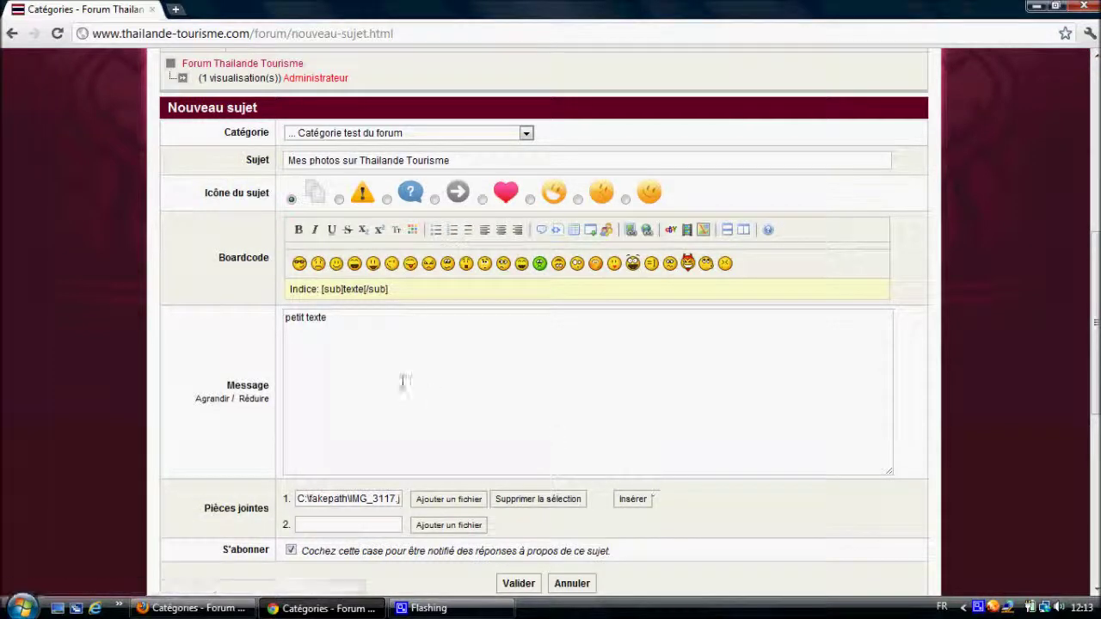
- Insert the first attachment, IMG_3117.jpg, into the message below "petit texte", leaving blank space between them
left_click(374, 366)
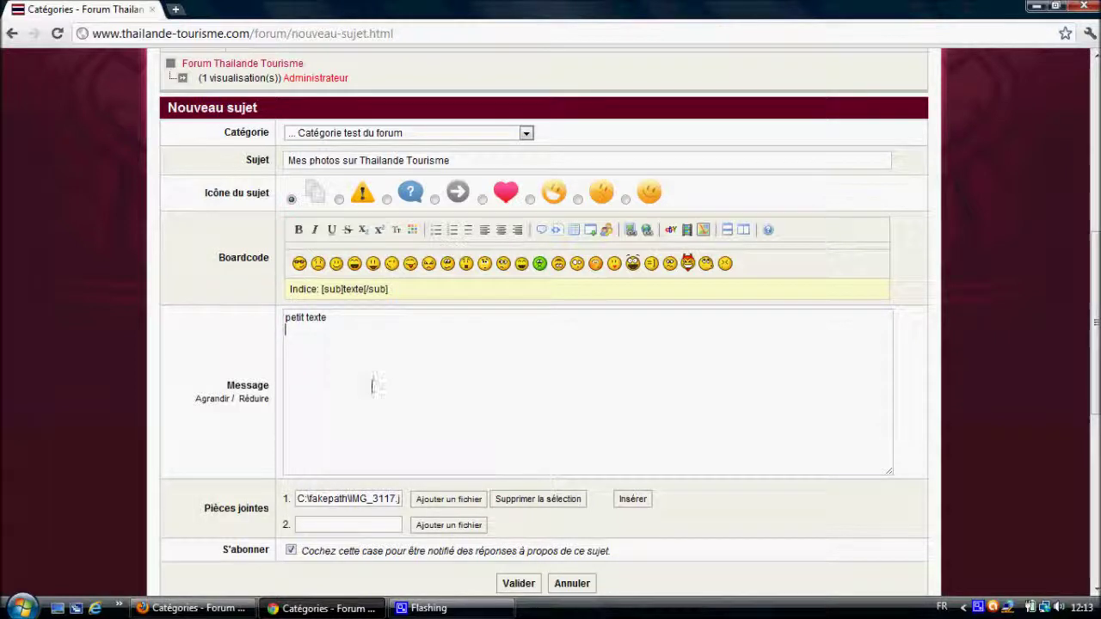
key("Return")
key("BackSpace")
left_click(632, 499)
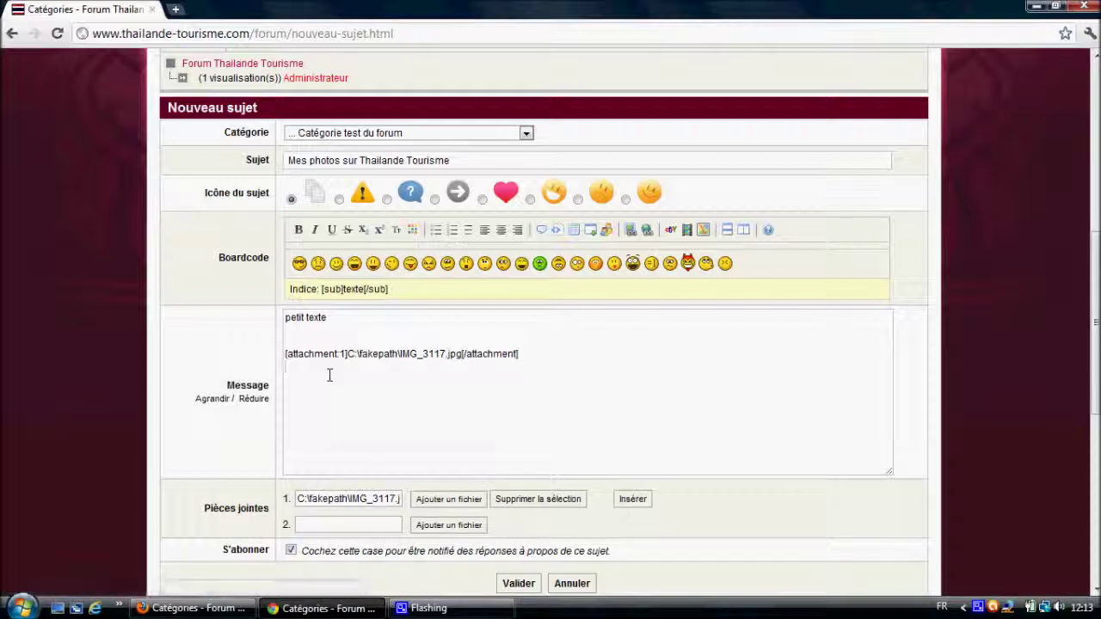
- Add the line "2eme image" below the first photo, and insert IMG_8260.jpg under it as the second attachment
type("2eme im")
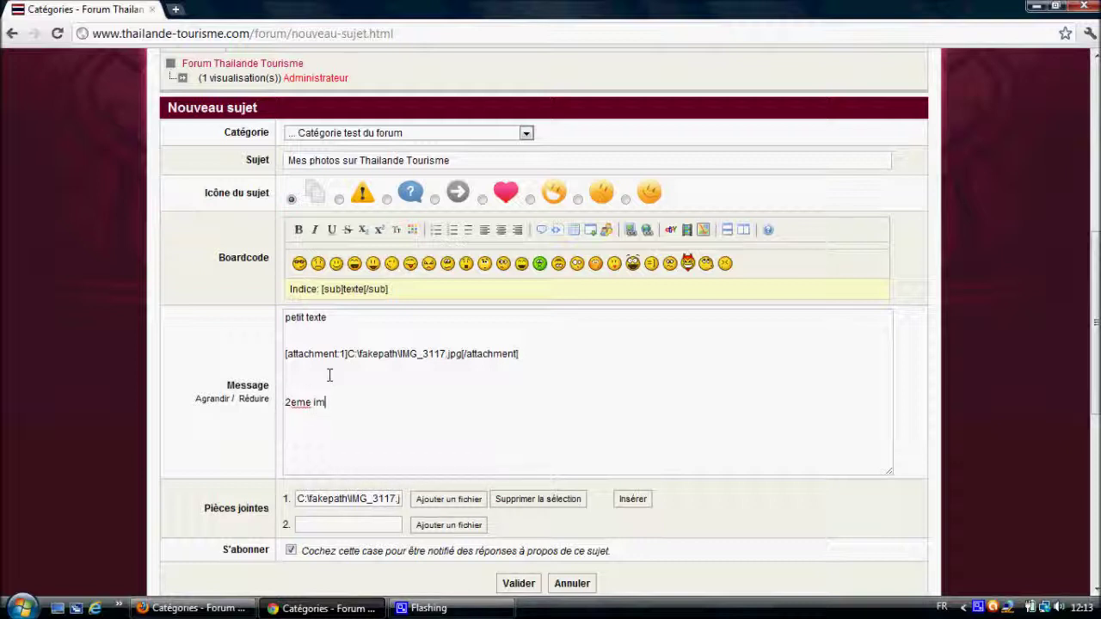
type("age")
left_click(449, 526)
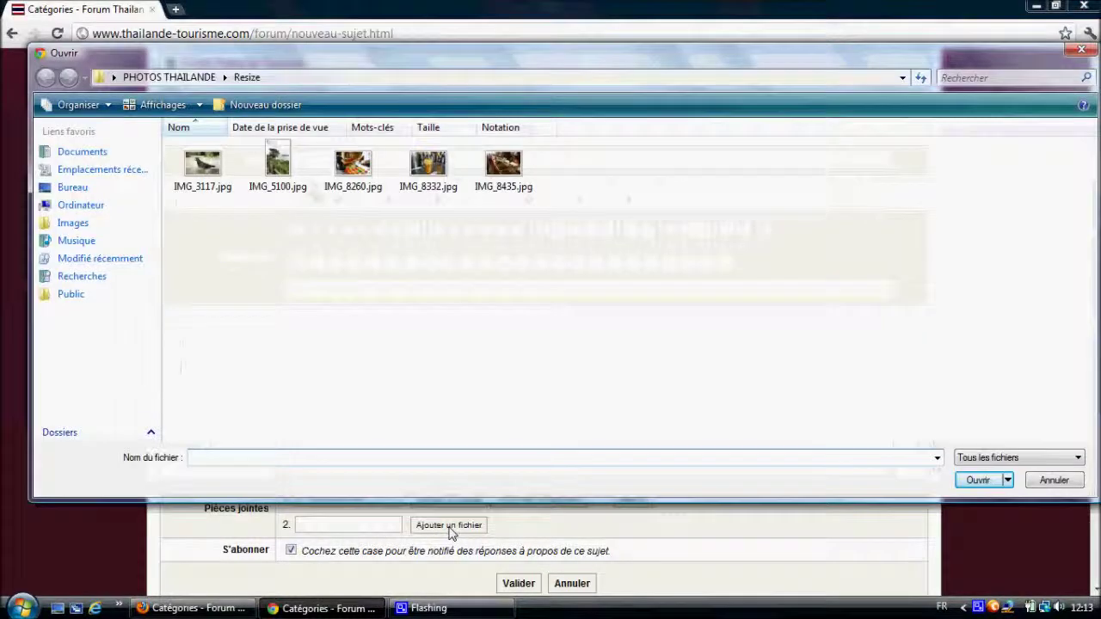
double_click(348, 168)
left_click(380, 437)
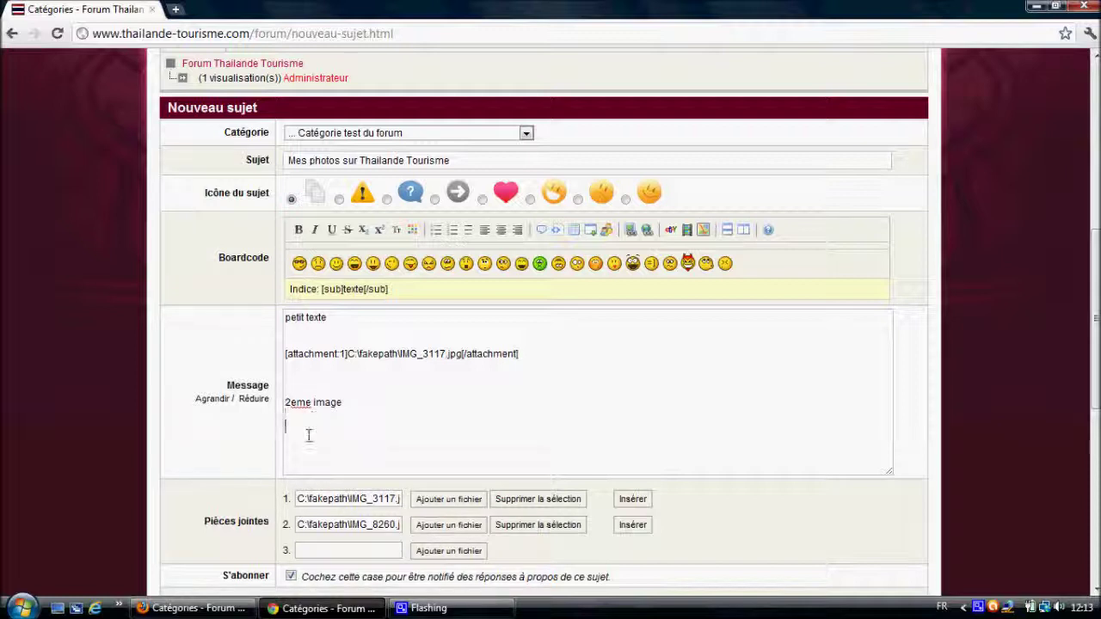
key("Return")
left_click(633, 525)
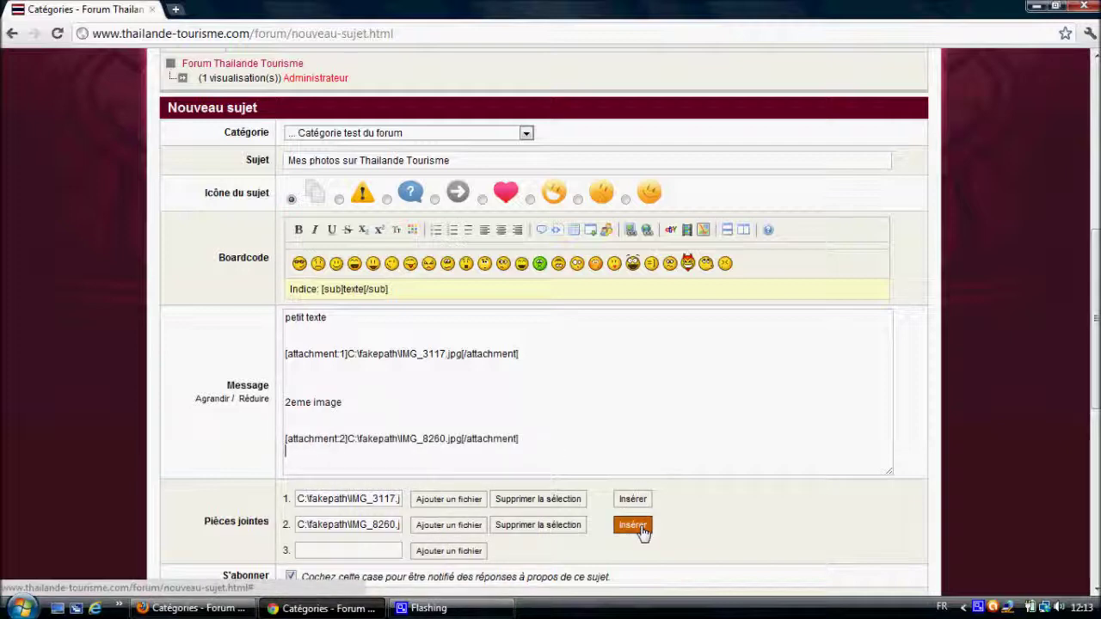
- Attach IMG_5100.jpg as the third file and insert it into the message below the second photo
scroll(490, 447, "down", 2)
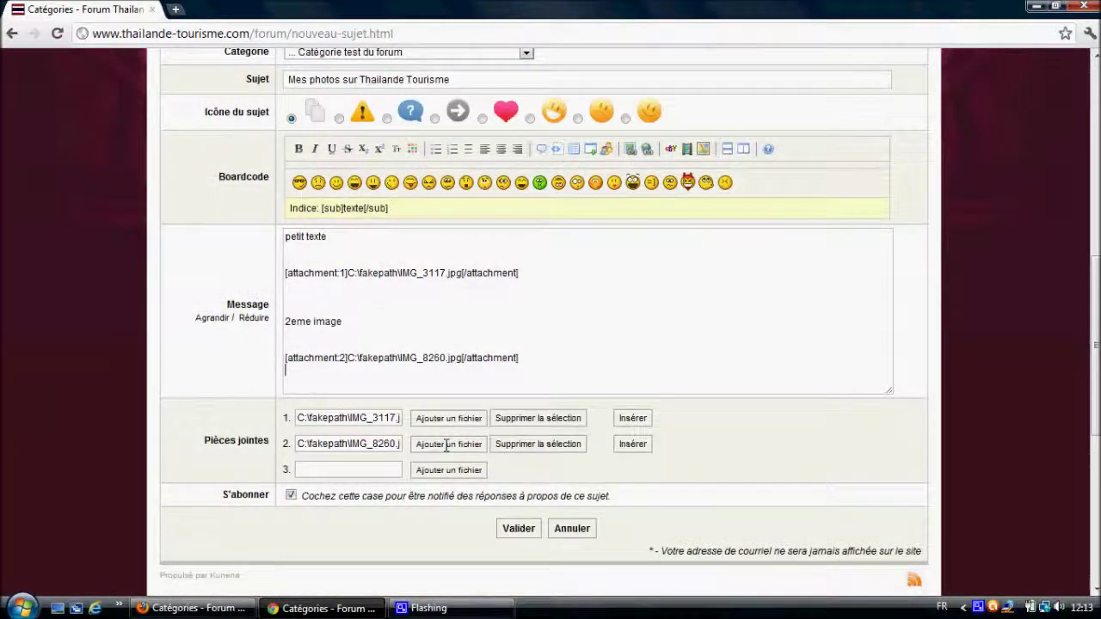
key("Return")
key("Return")
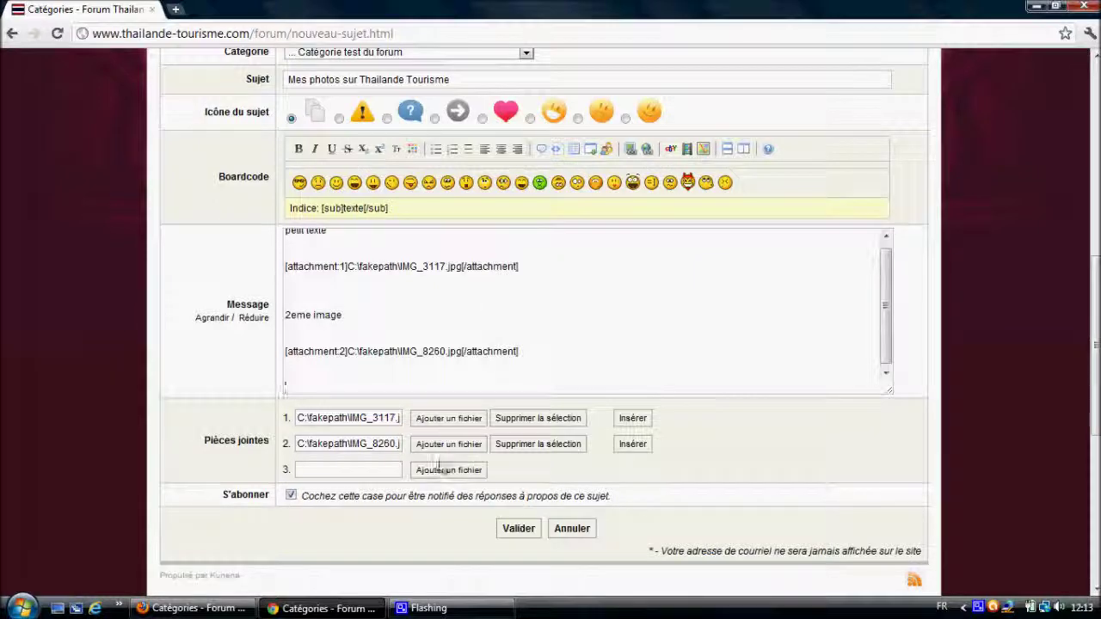
left_click(436, 474)
double_click(278, 169)
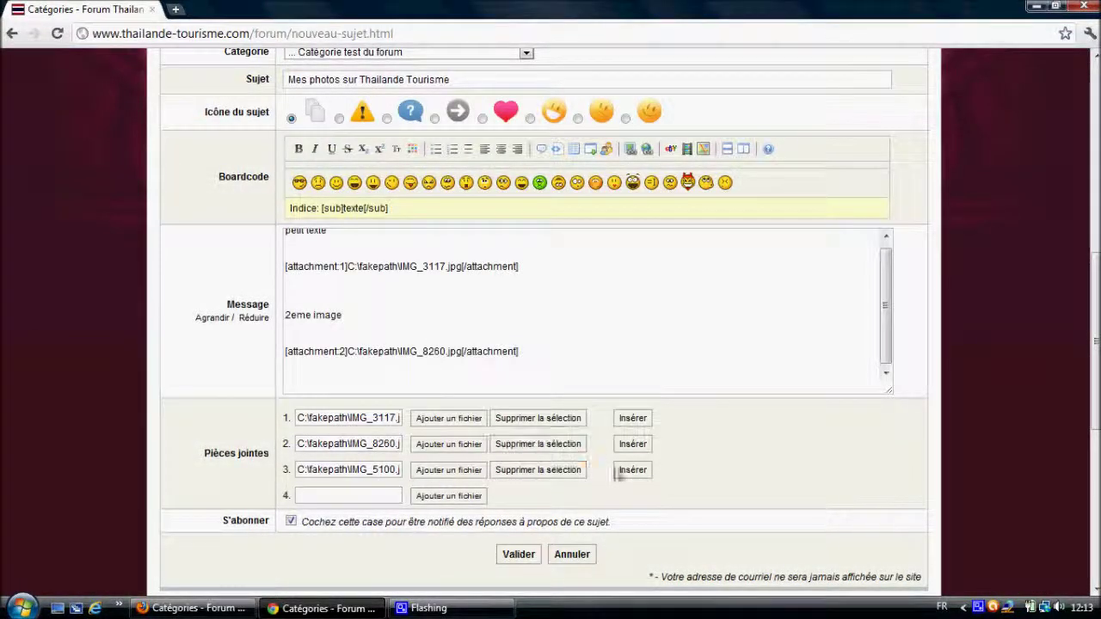
left_click(626, 476)
- Attach IMG_5100.jpg again as the fourth file and insert it at the end of the message
scroll(566, 292, "down", 2)
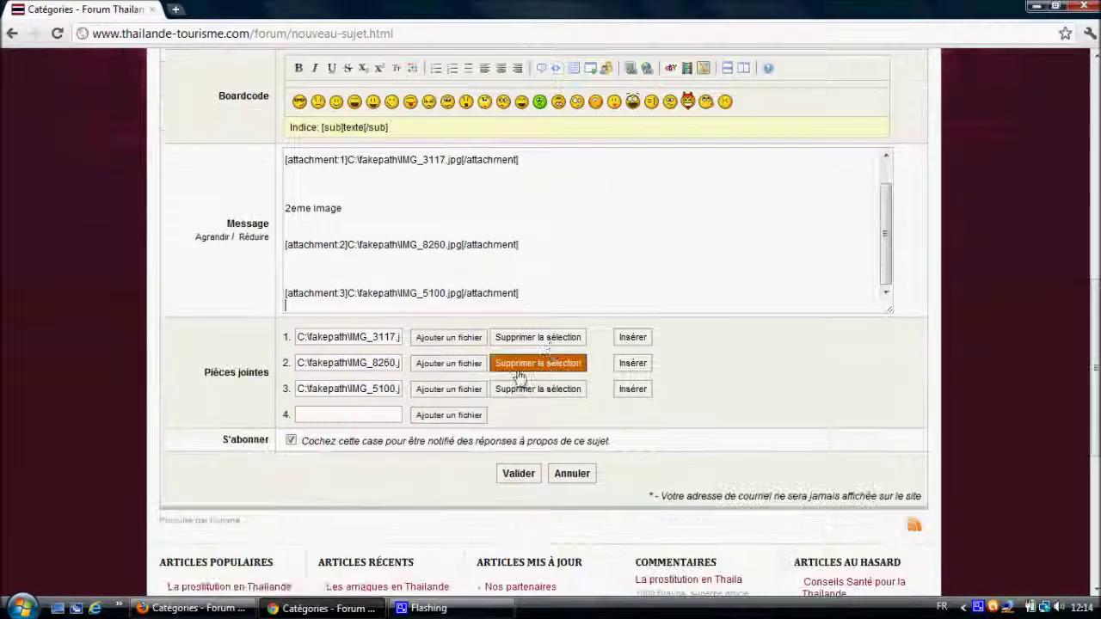
scroll(566, 292, "down", 1)
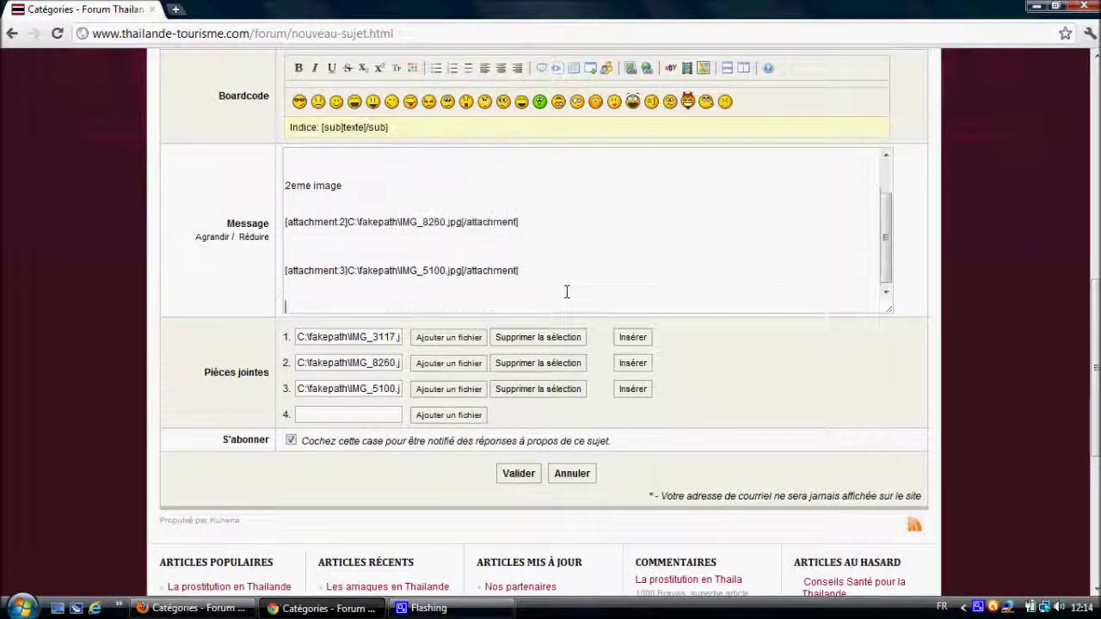
left_click(447, 415)
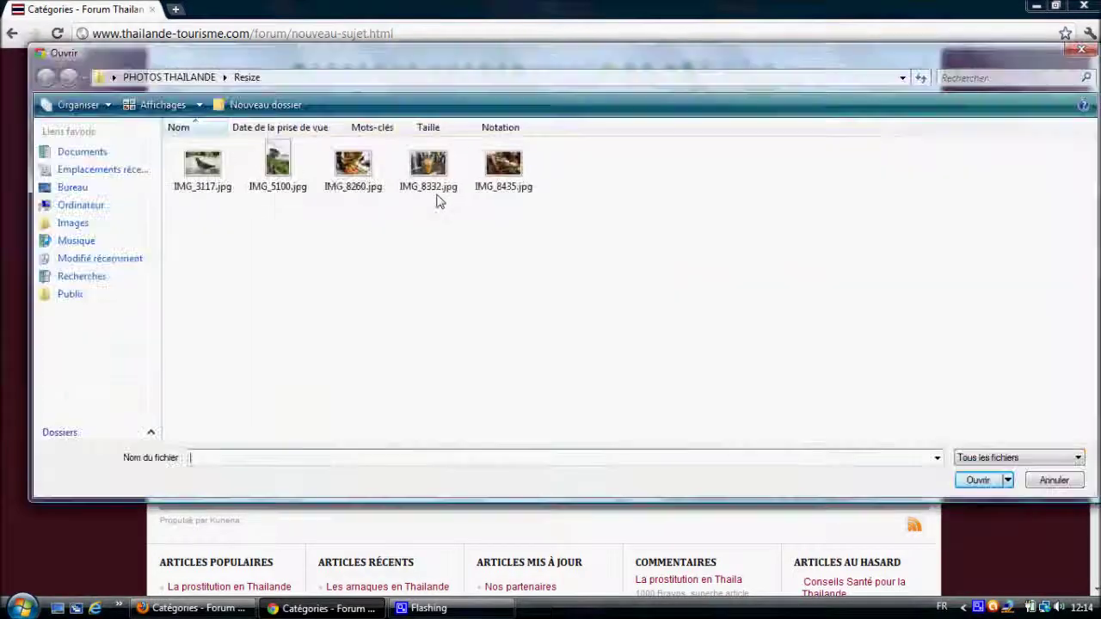
double_click(277, 165)
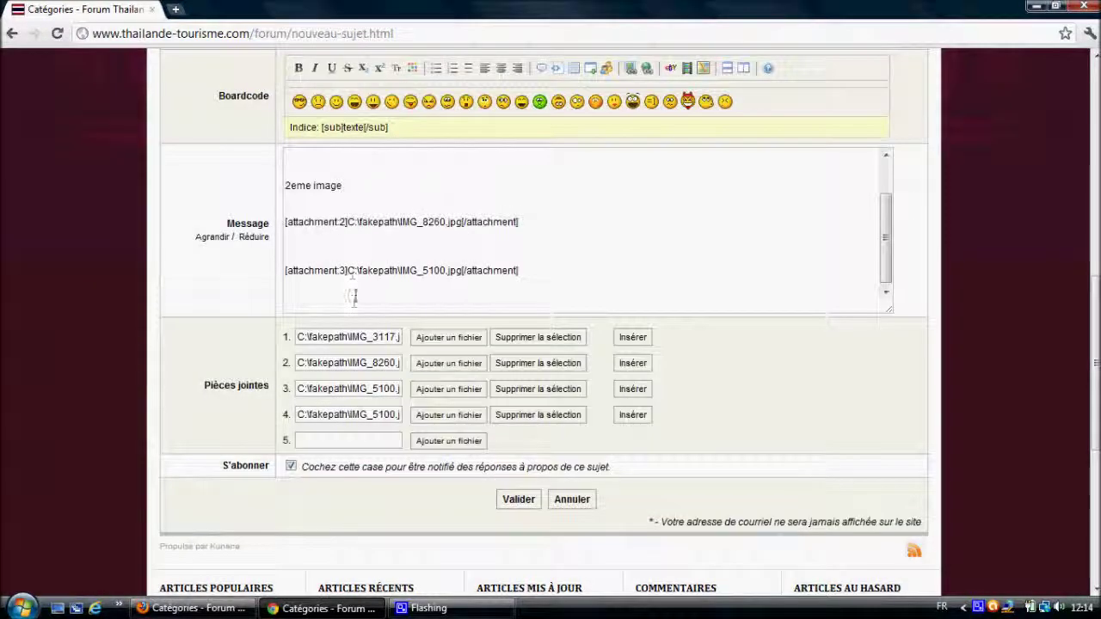
left_click(634, 416)
- Submit the new topic with its four photo attachments
scroll(555, 296, "down", 3)
scroll(600, 215, "up", 2)
scroll(622, 202, "up", 2)
scroll(688, 200, "down", 1)
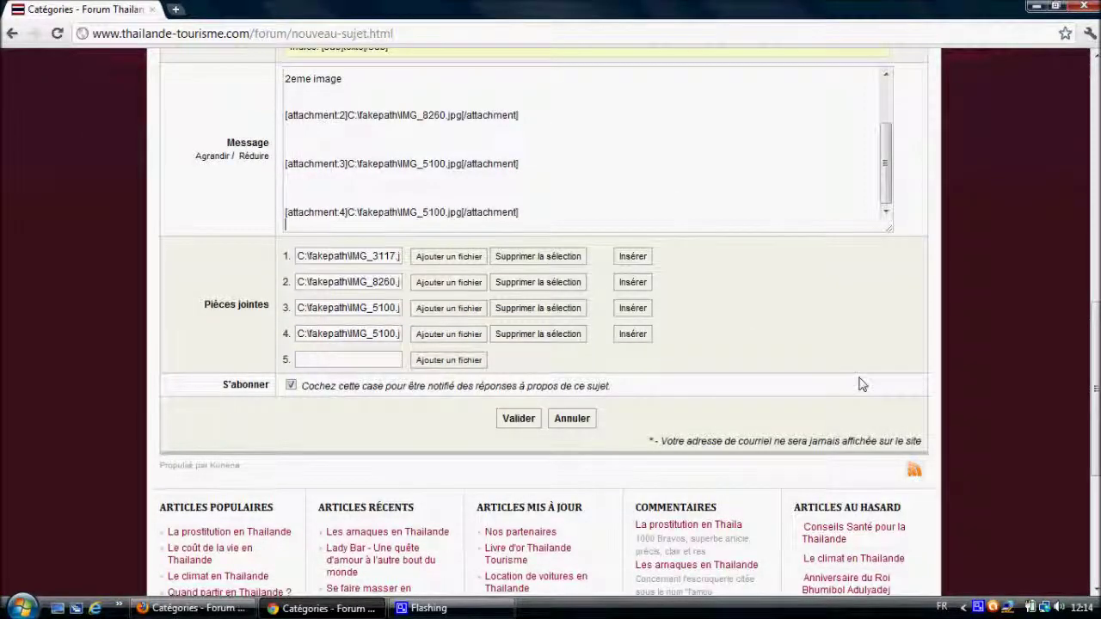
scroll(860, 386, "up", 1)
scroll(789, 276, "up", 2)
scroll(622, 315, "down", 5)
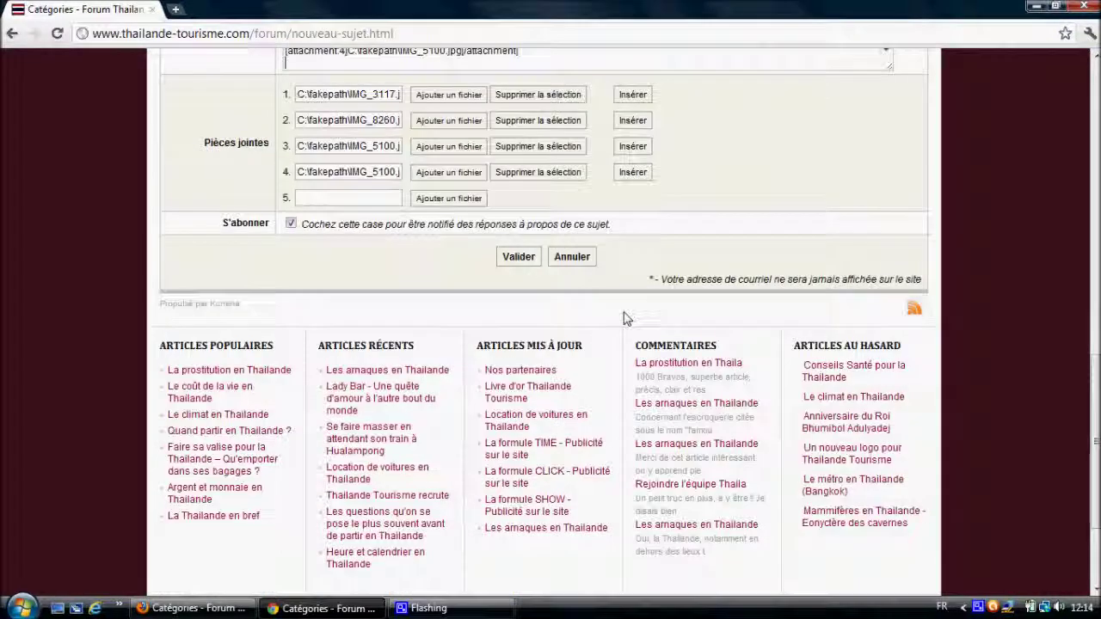
left_click(521, 258)
scroll(809, 283, "up", 2)
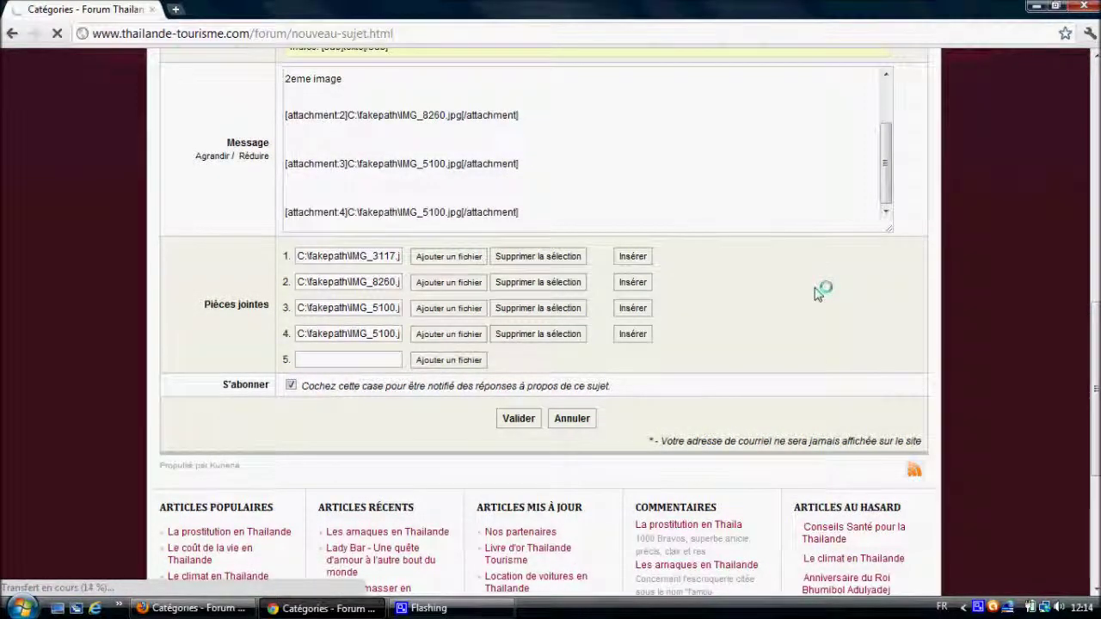
scroll(822, 290, "up", 1)
scroll(817, 293, "up", 1)
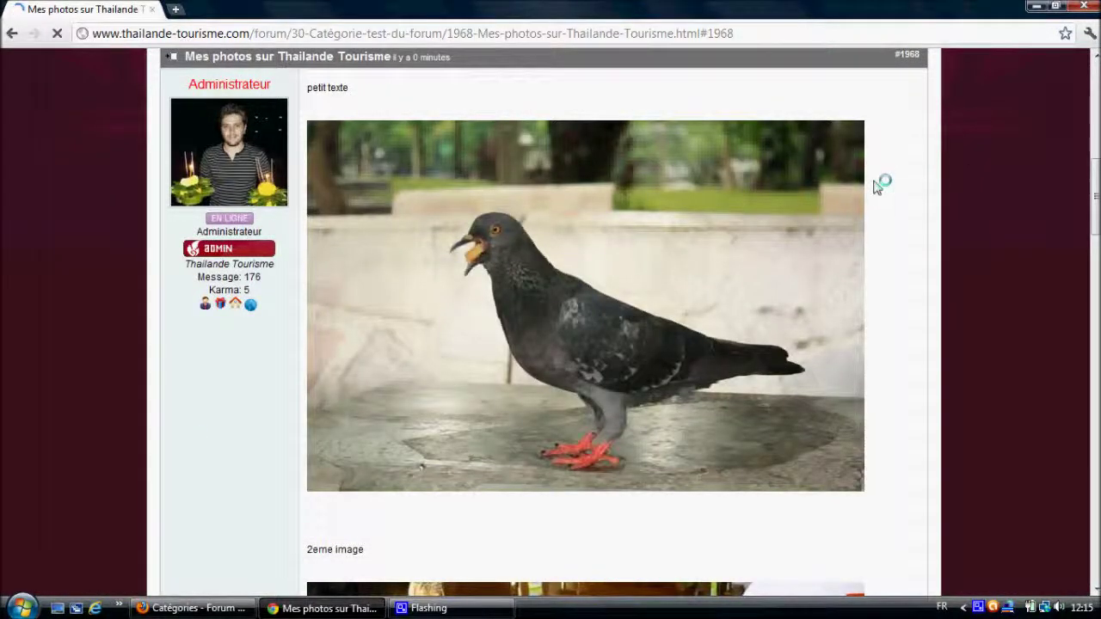
- Review the published topic from beginning to end, examining how the text and inserted photos are displayed
scroll(888, 177, "down", 8)
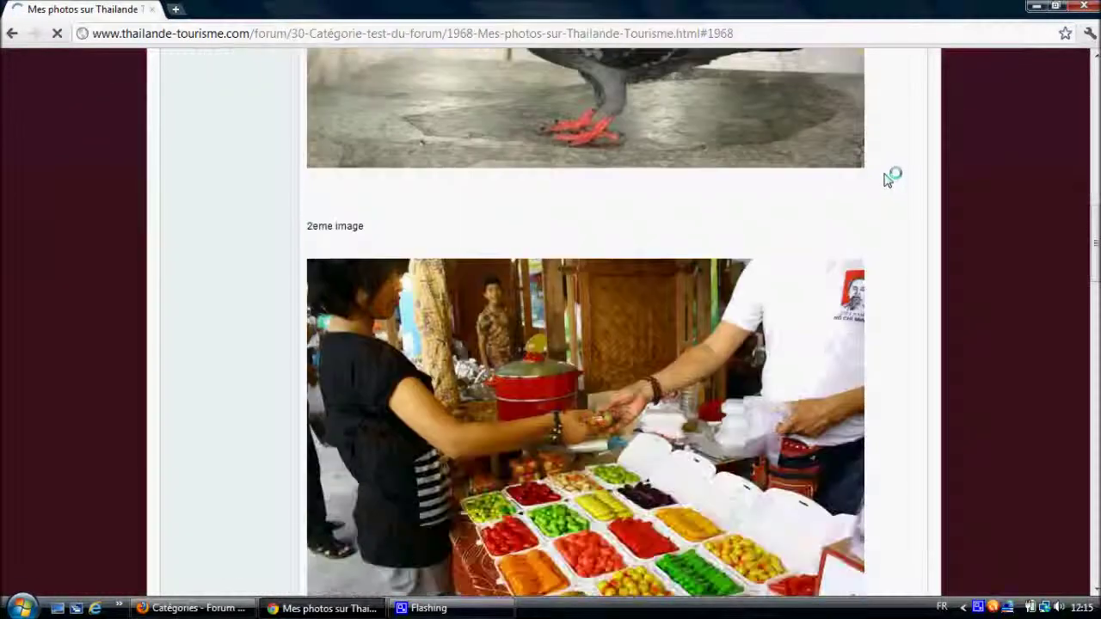
scroll(888, 176, "down", 5)
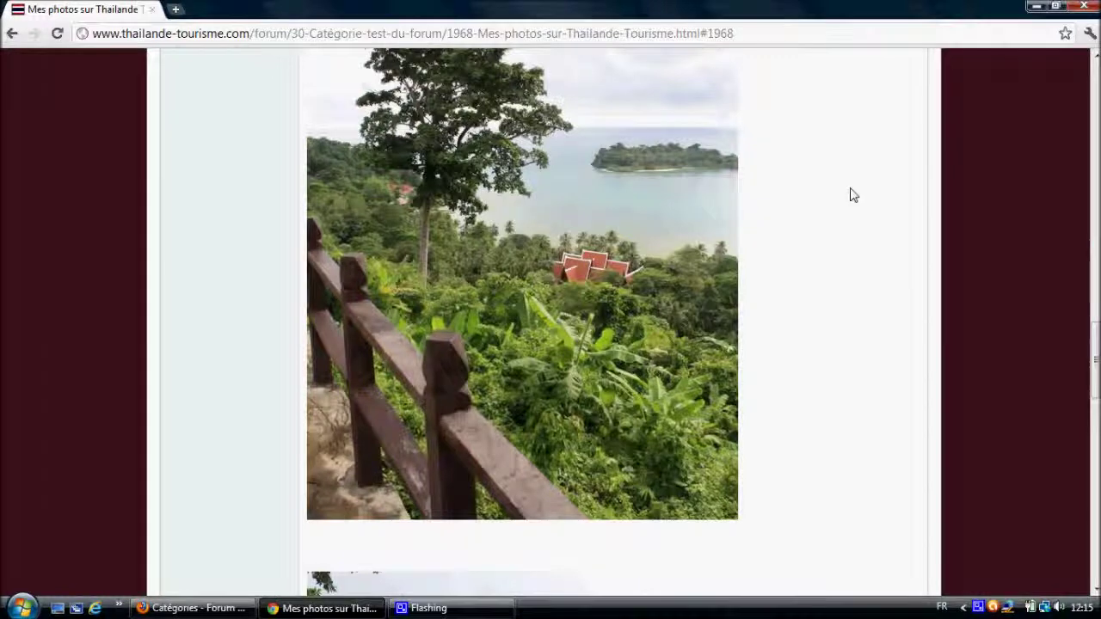
scroll(836, 198, "down", 2)
scroll(838, 199, "down", 6)
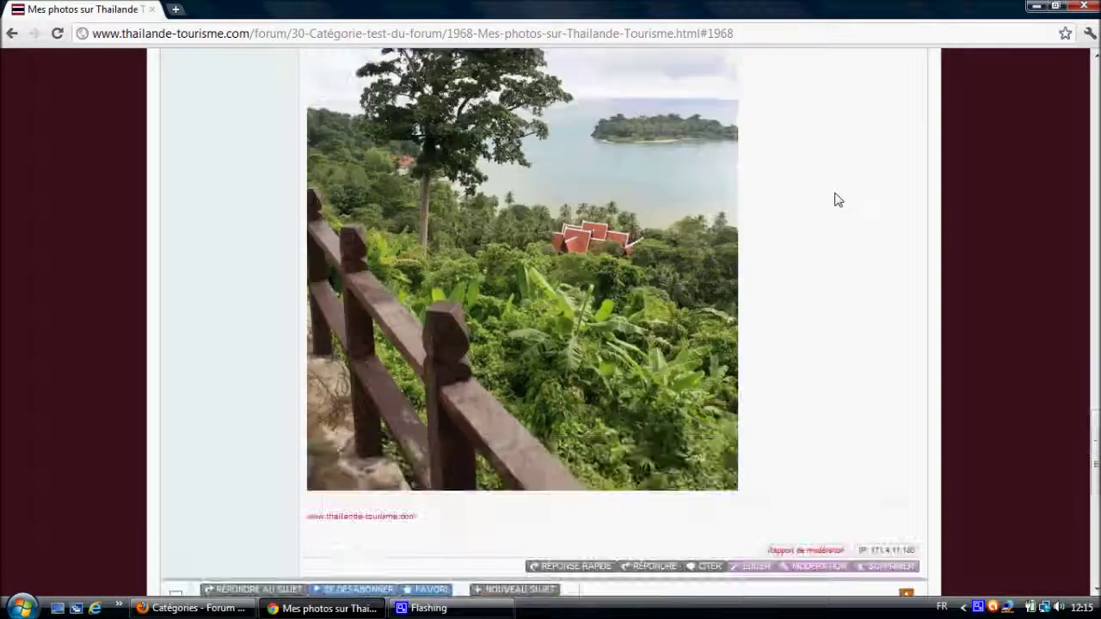
scroll(838, 200, "up", 3)
scroll(839, 199, "up", 3)
scroll(839, 200, "down", 7)
scroll(838, 202, "down", 1)
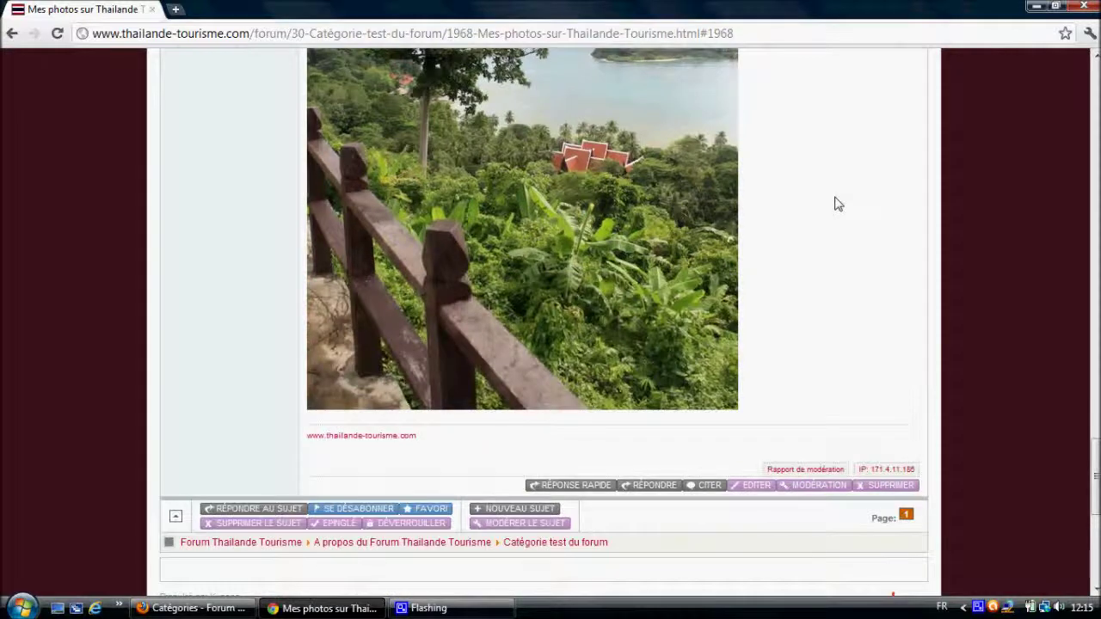
scroll(837, 206, "down", 3)
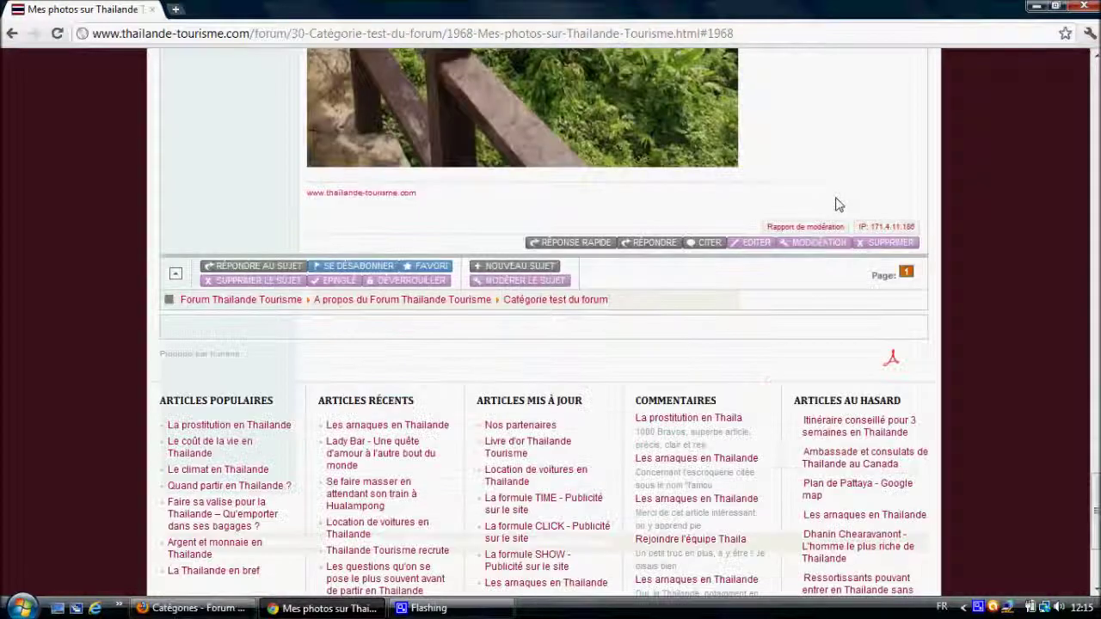
scroll(811, 281, "up", 9)
scroll(813, 310, "up", 3)
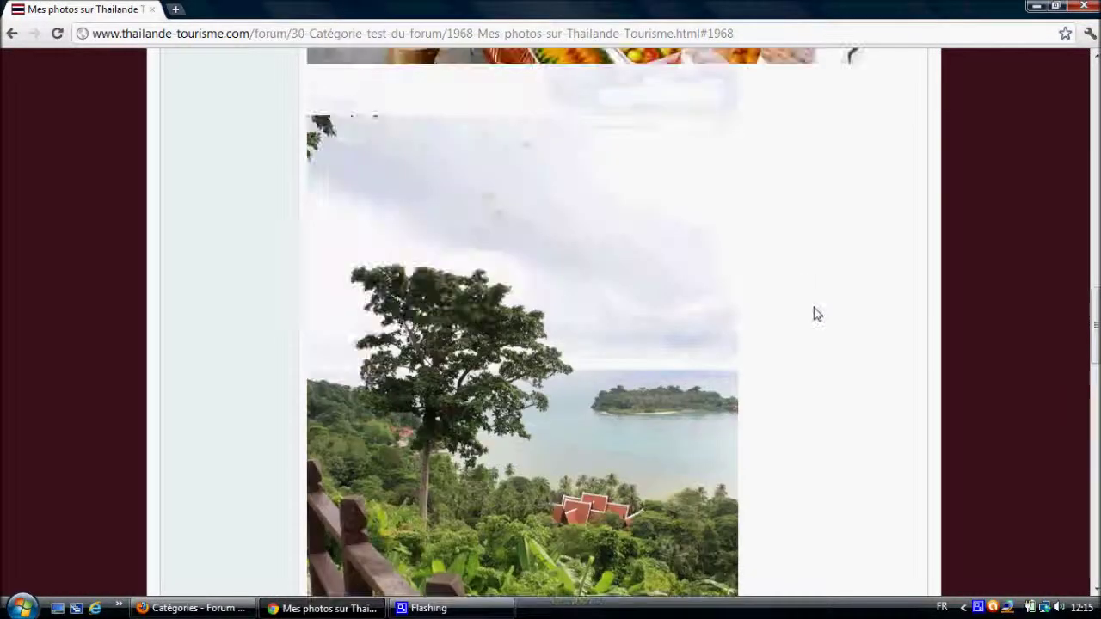
scroll(815, 314, "up", 5)
scroll(812, 319, "up", 3)
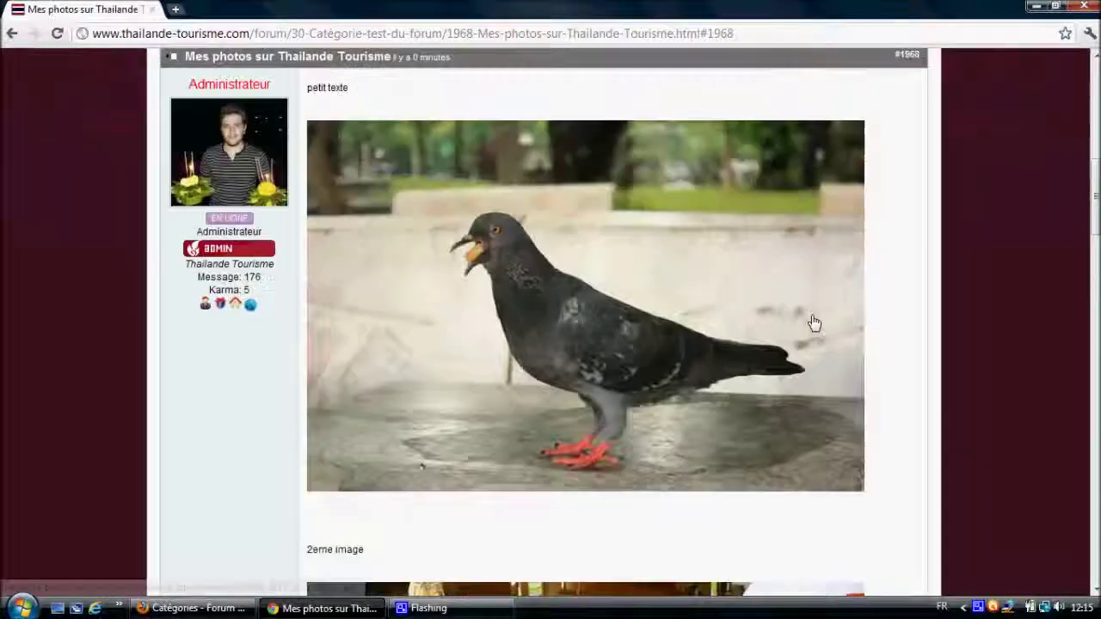
scroll(812, 319, "down", 10)
scroll(813, 325, "down", 5)
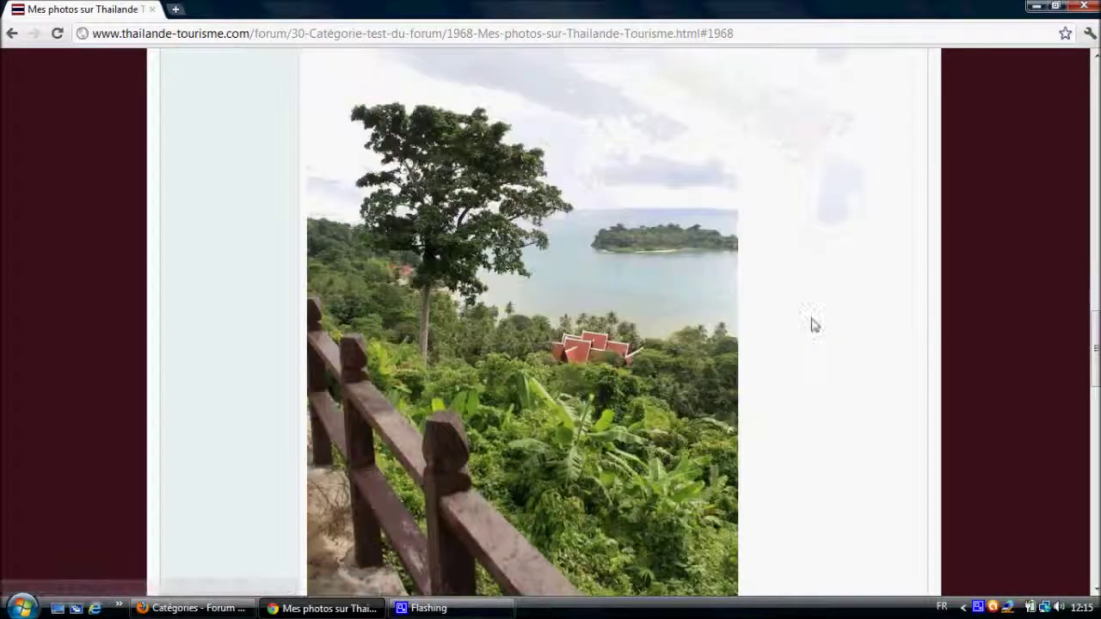
scroll(815, 325, "down", 3)
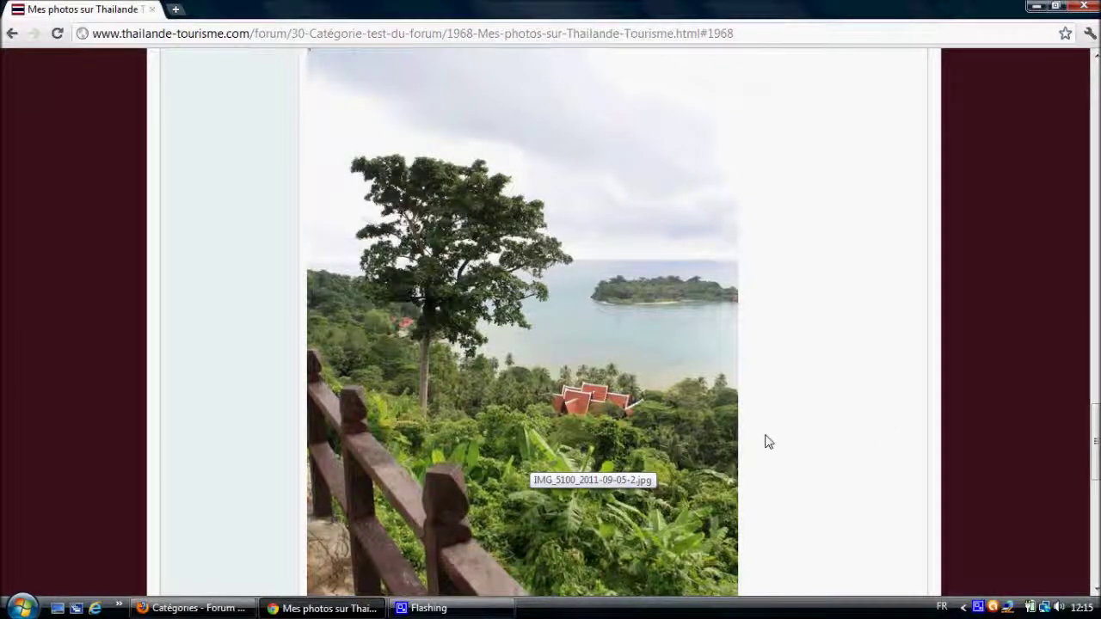
- Open the published message "Mes photos sur Thailande Tourisme" for editing
scroll(764, 442, "down", 6)
scroll(885, 438, "up", 3)
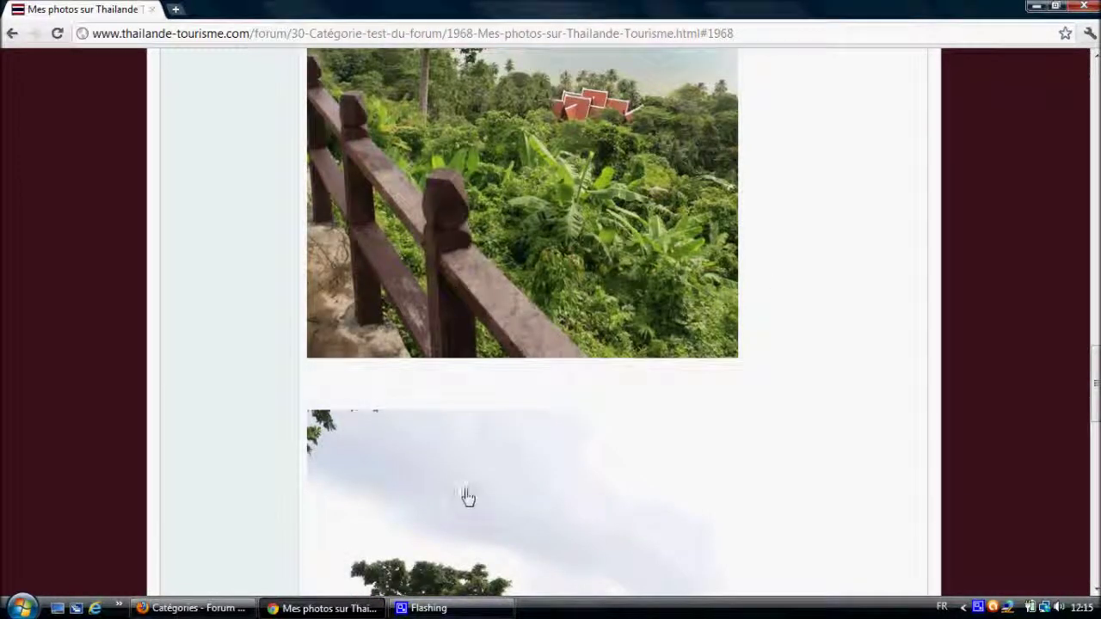
scroll(467, 497, "up", 8)
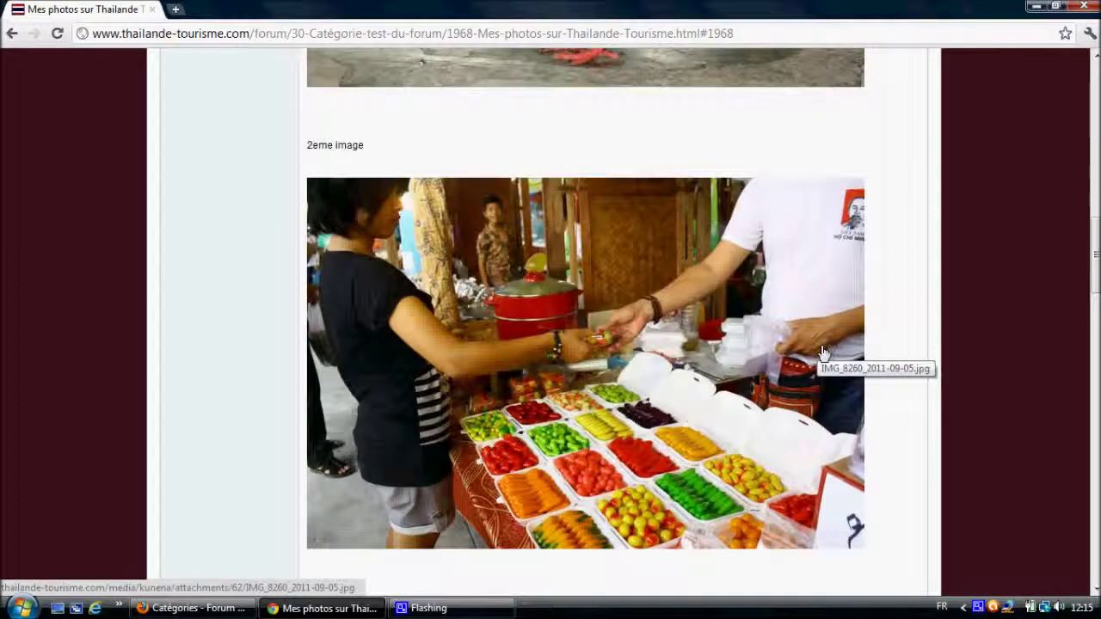
scroll(823, 353, "up", 3)
scroll(823, 352, "down", 7)
scroll(823, 352, "down", 15)
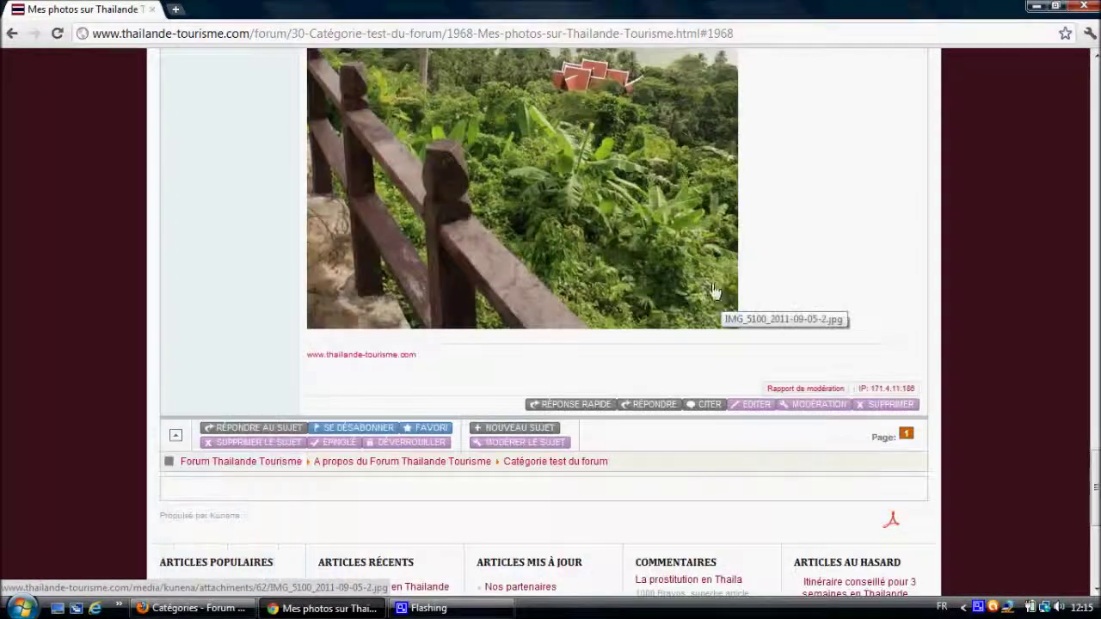
left_click(745, 407)
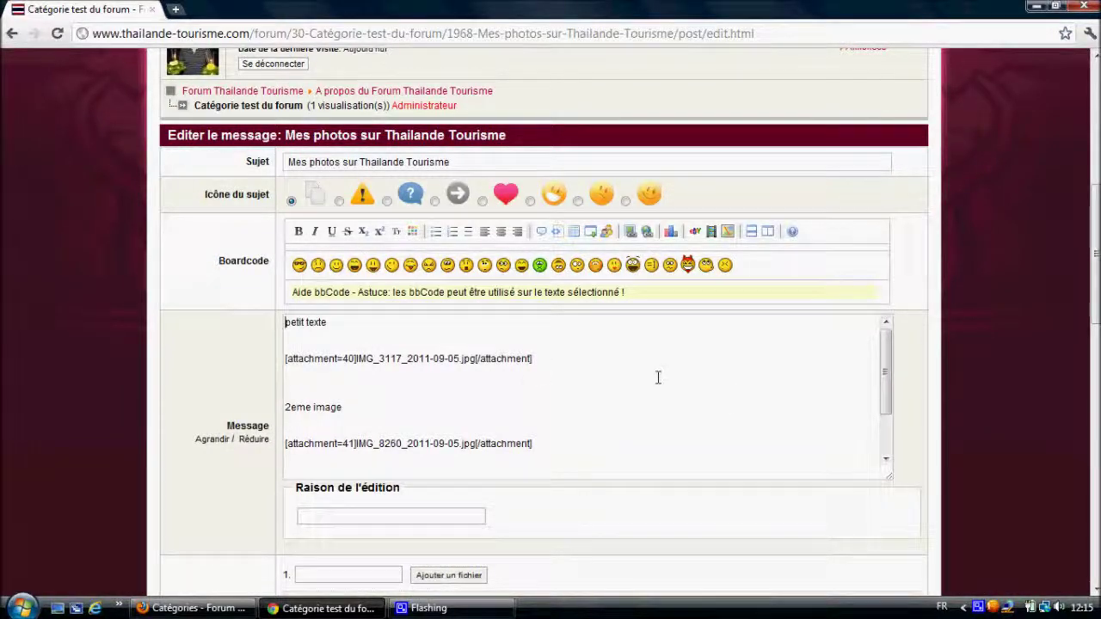
- Deselect the duplicate fourth attachment, IMG_5100_2011-09-05-2.jpg, to remove it from the message's attached files
scroll(658, 377, "down", 5)
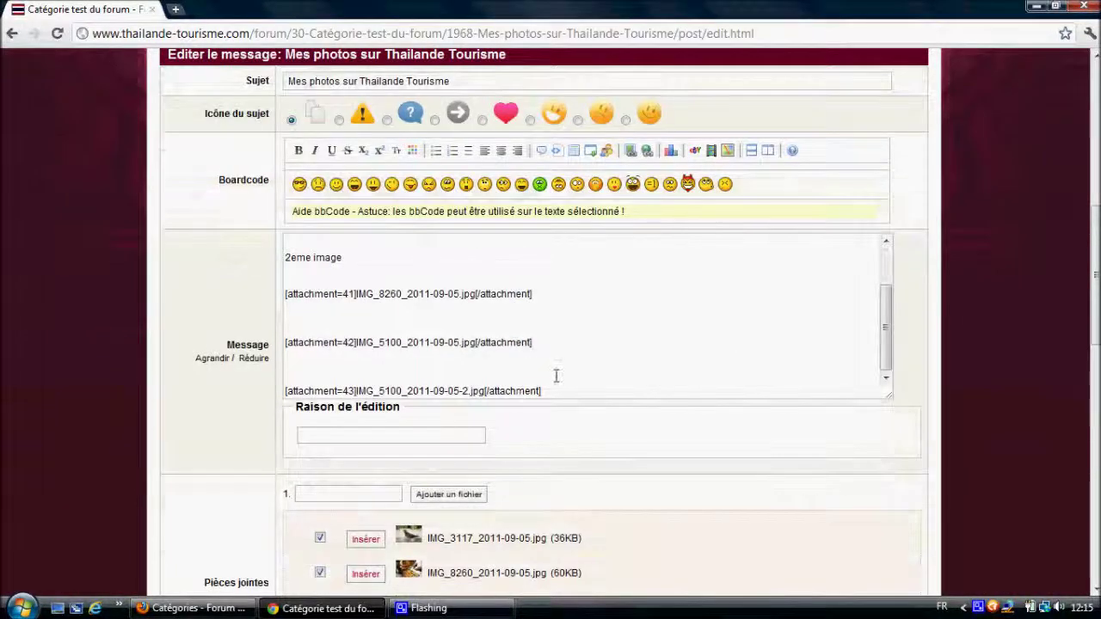
scroll(511, 376, "down", 2)
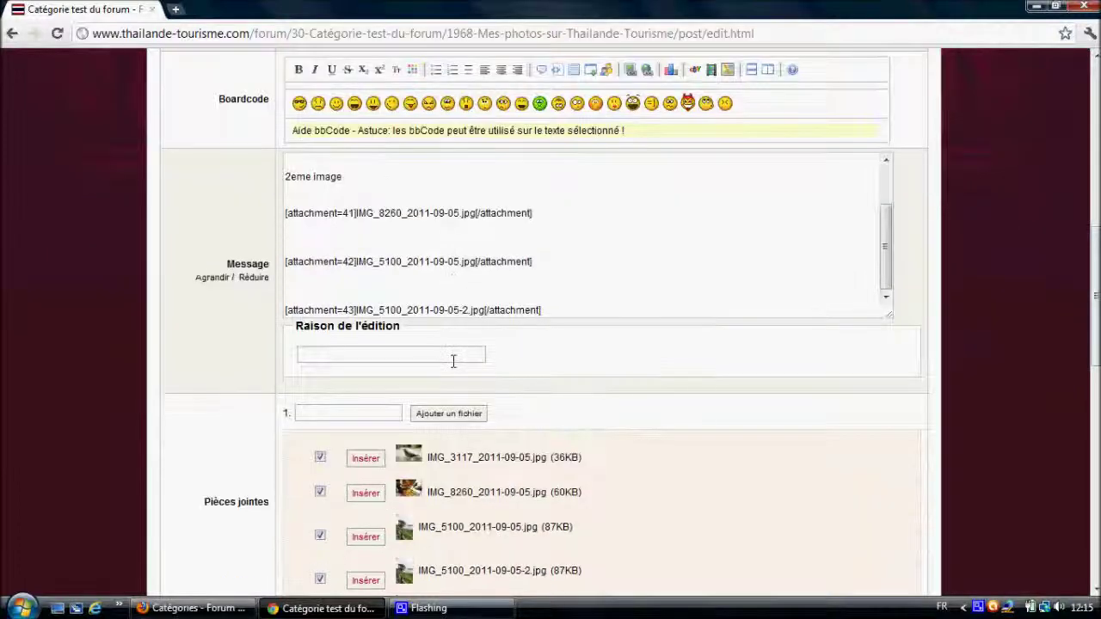
scroll(446, 288, "up", 5)
scroll(447, 289, "down", 5)
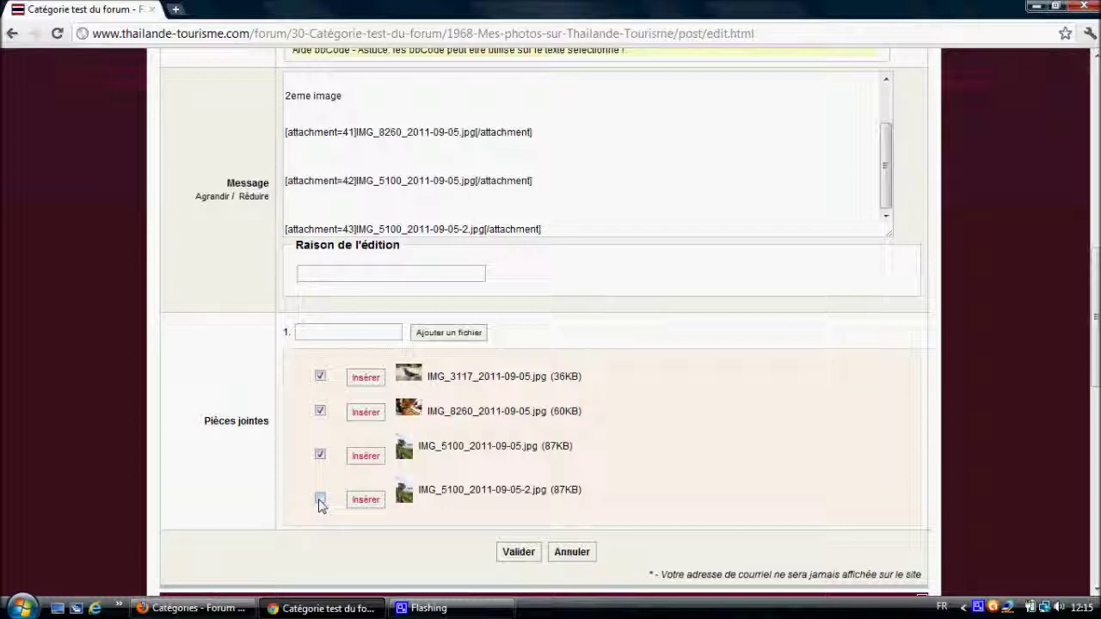
scroll(387, 498, "down", 1)
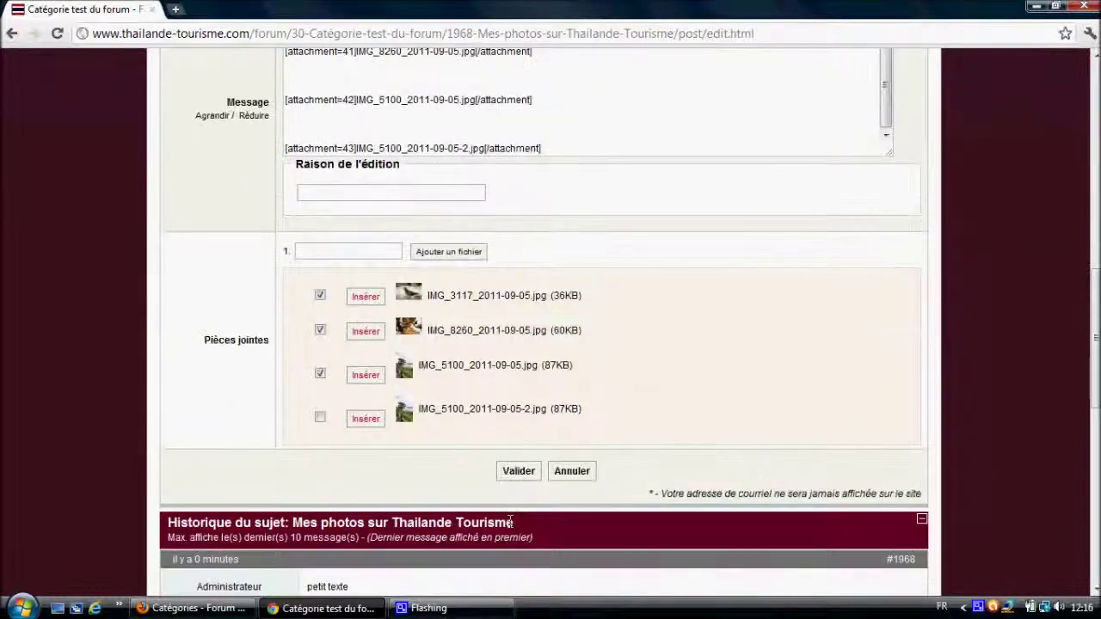
left_click_drag(525, 456, 597, 252)
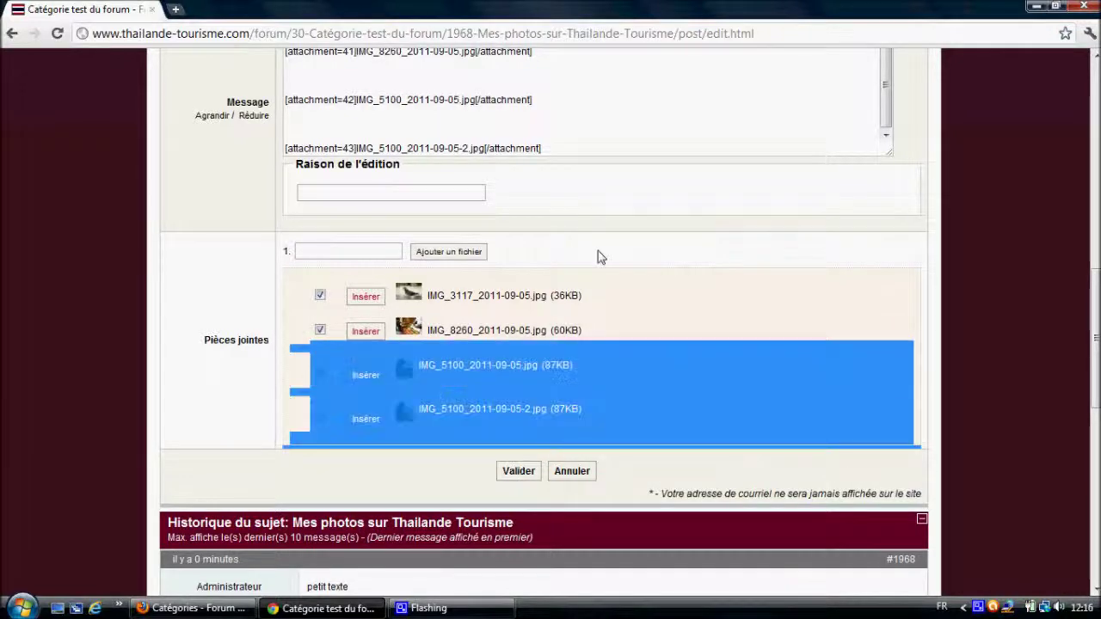
- Delete the IMG_5100_2011-09-05-2.jpg attachment tag and the spare line breaks from the end of the message, and submit the edit
left_click_drag(545, 148, 248, 148)
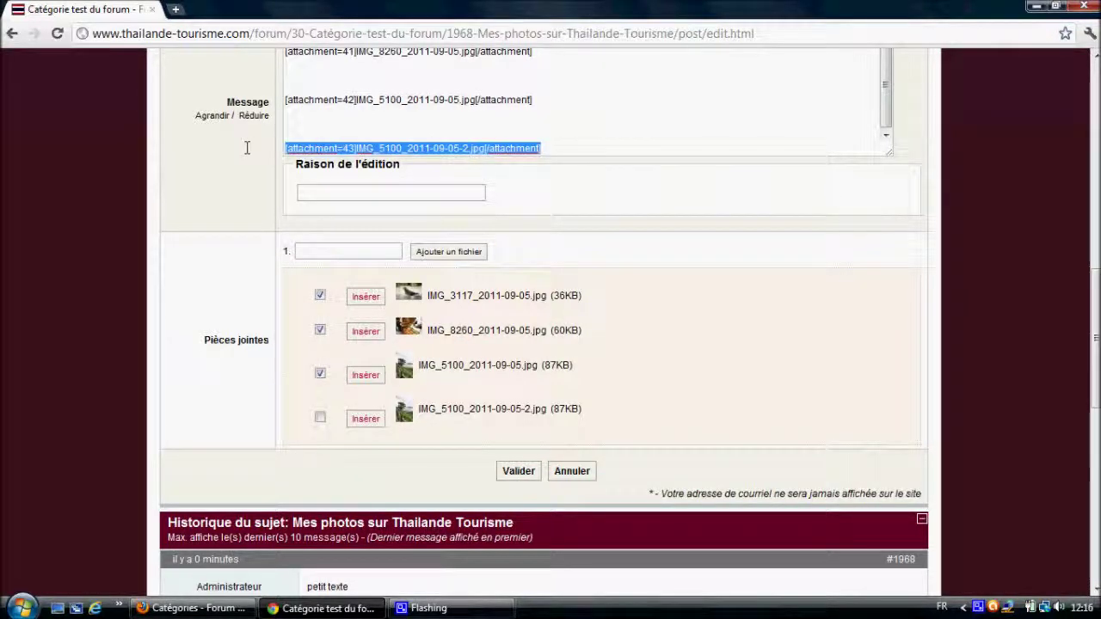
key("BackSpace")
key("BackSpace")
key("BackSpace")
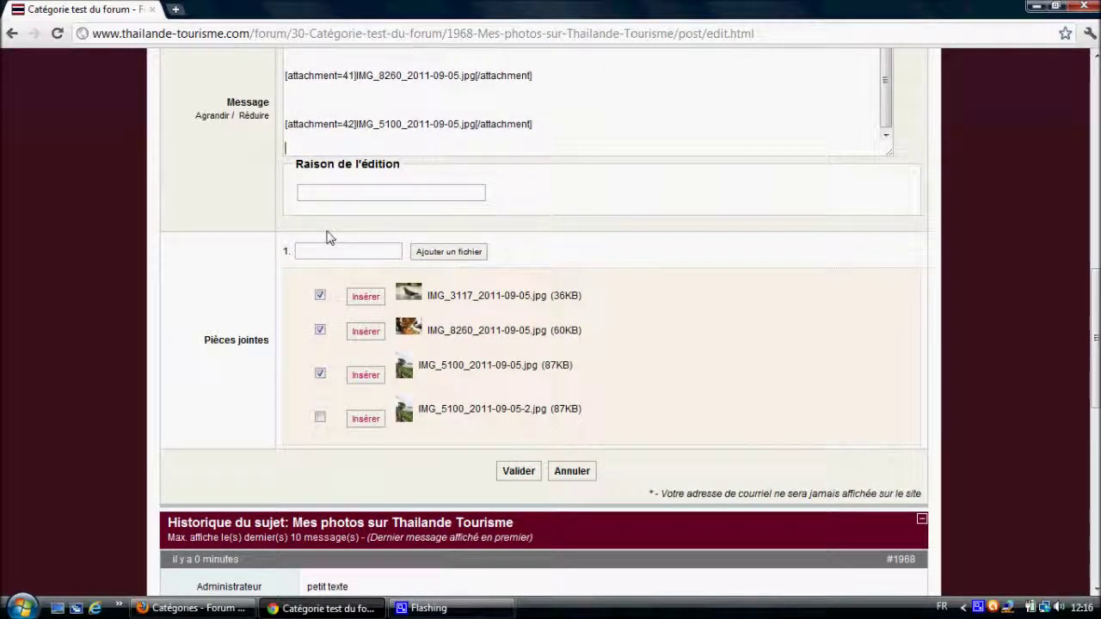
left_click(506, 473)
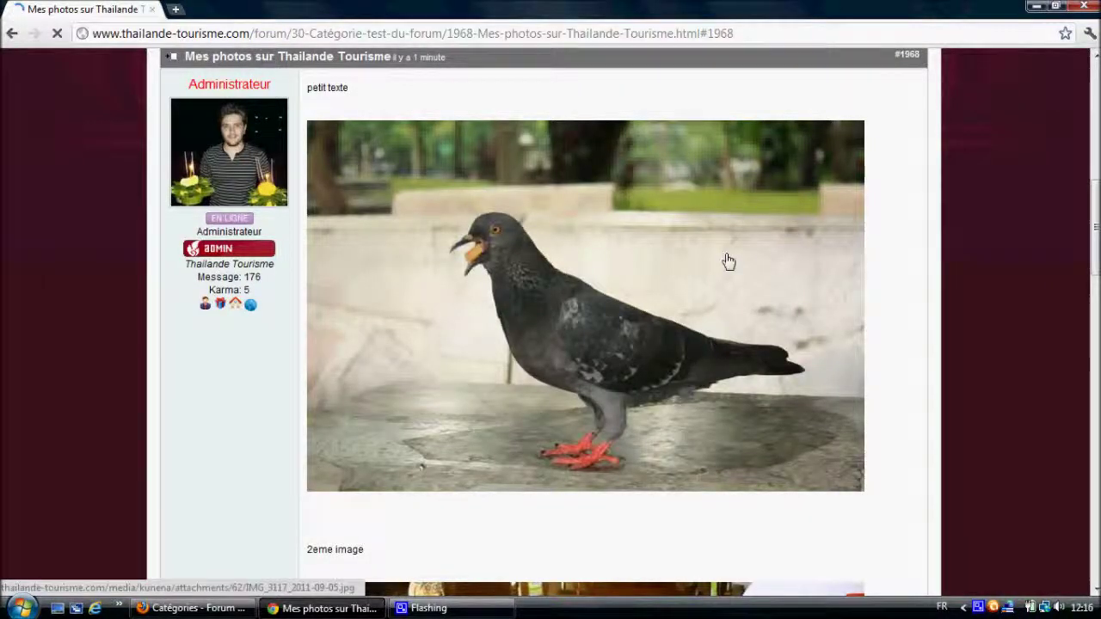
- Review the updated topic from beginning to end, checking which photos are displayed after the edit
scroll(882, 185, "down", 15)
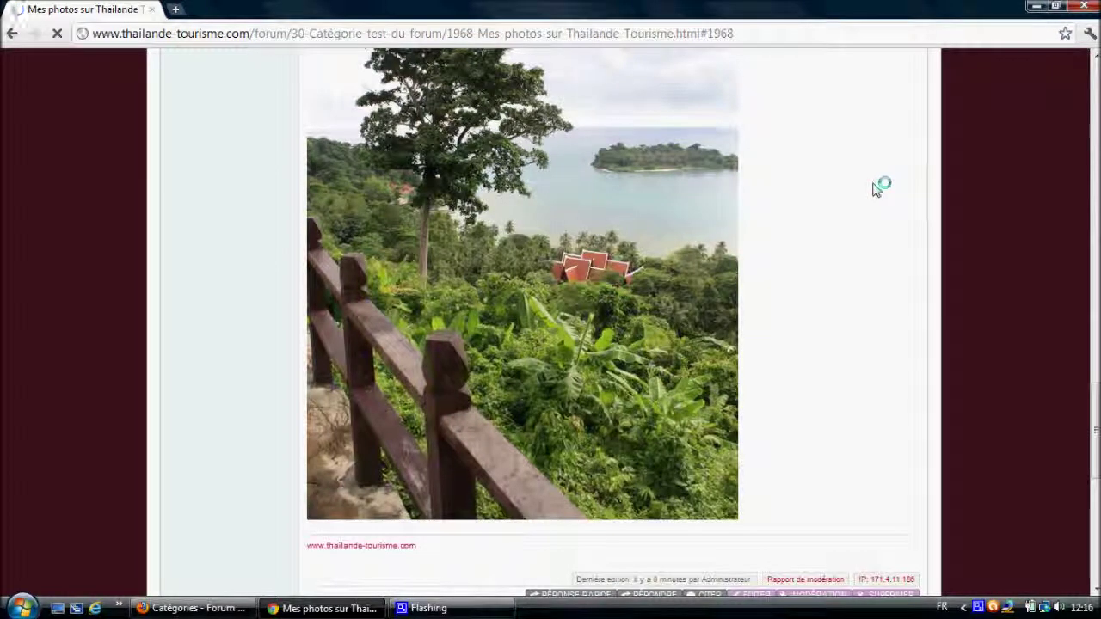
scroll(842, 224, "up", 1)
scroll(642, 253, "down", 2)
scroll(641, 255, "down", 1)
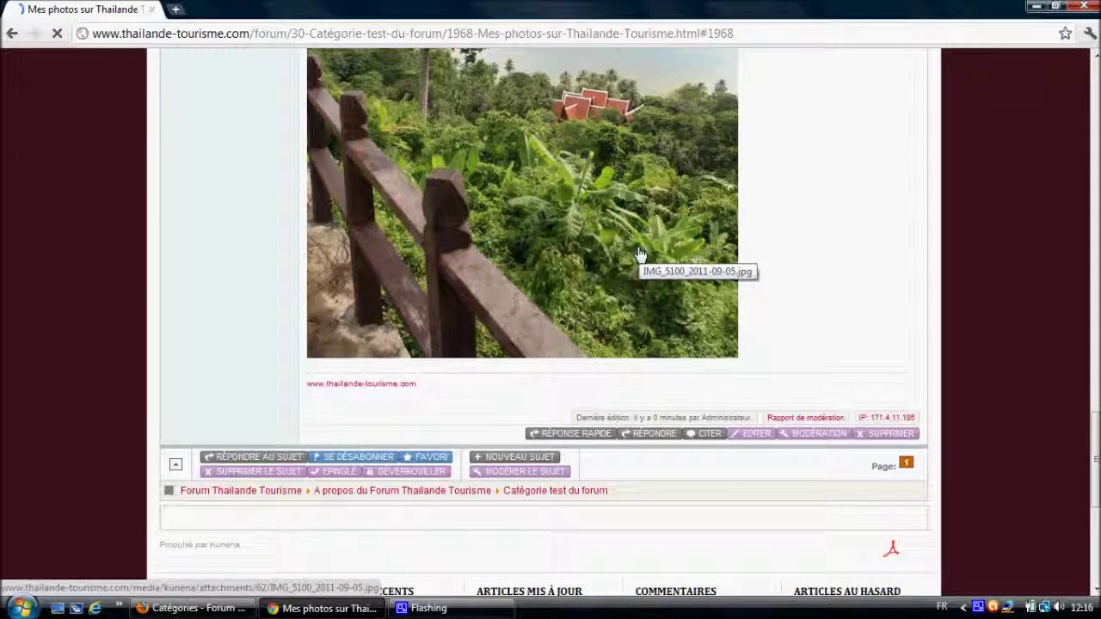
scroll(643, 273, "up", 15)
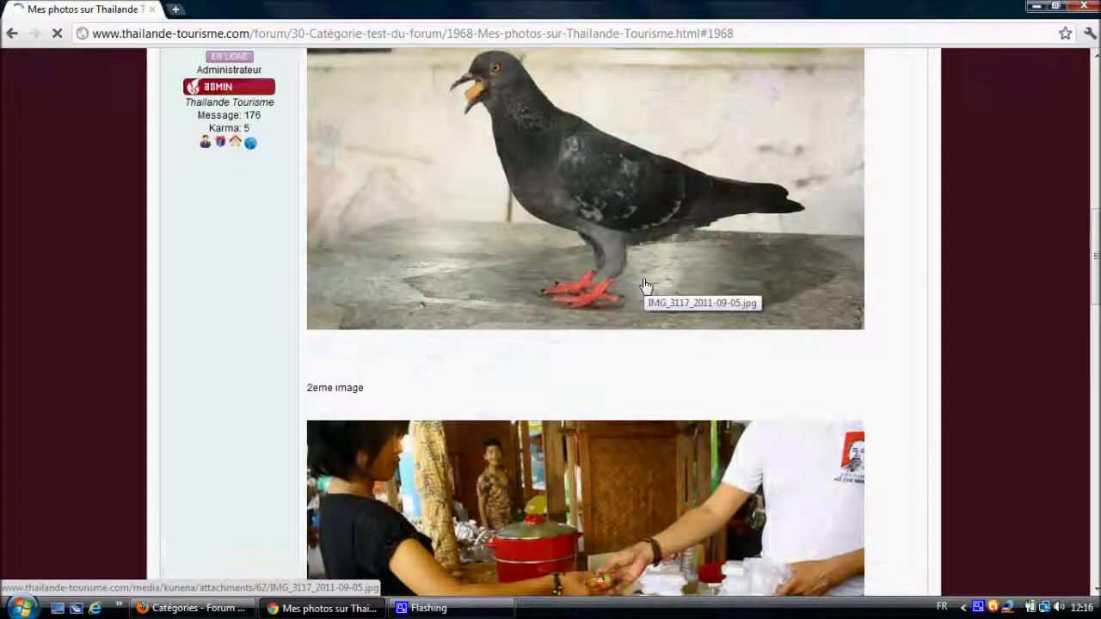
scroll(644, 287, "down", 5)
scroll(640, 290, "down", 8)
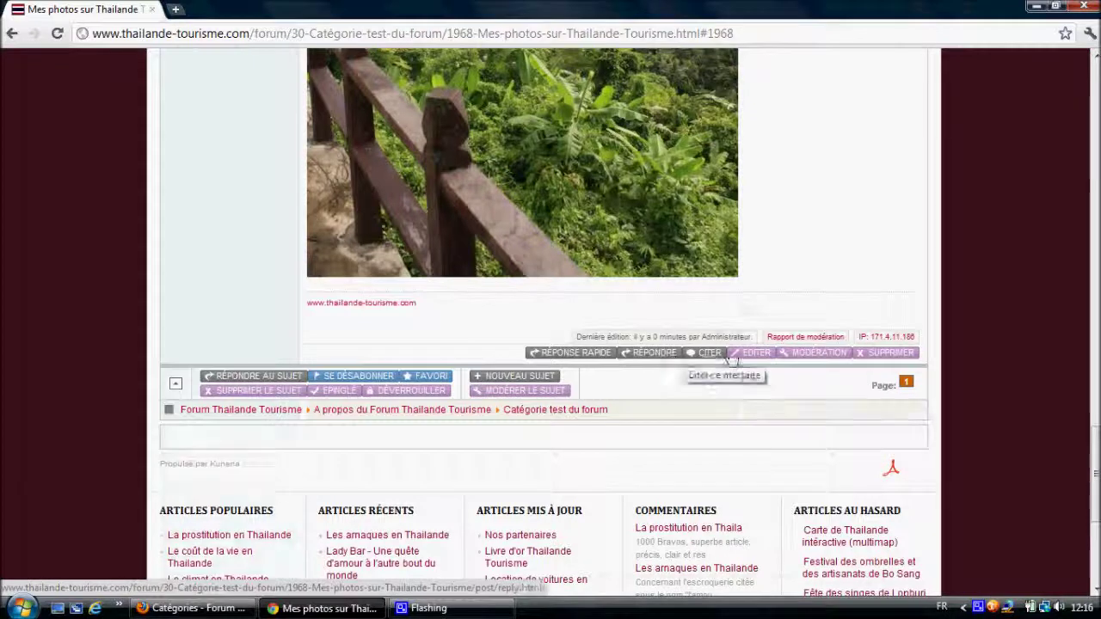
- Reopen the message for editing, copy the IMG_3117_2011-09-05.jpg attachment tag and remove it from below "petit texte"
left_click(742, 354)
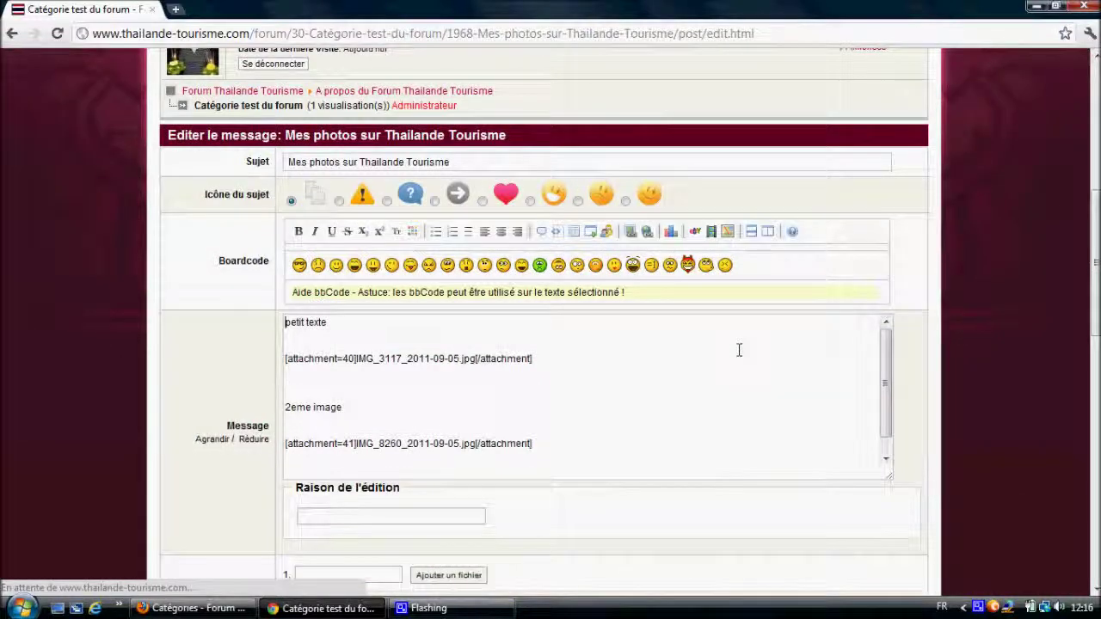
left_click(376, 321)
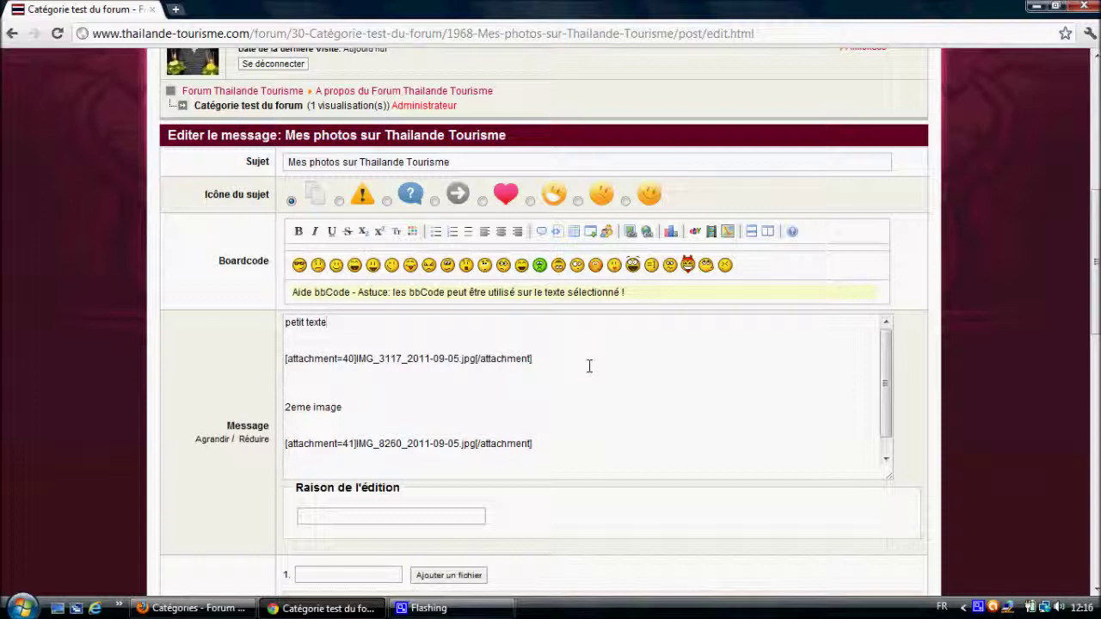
triple_click(556, 361)
key("ctrl+c")
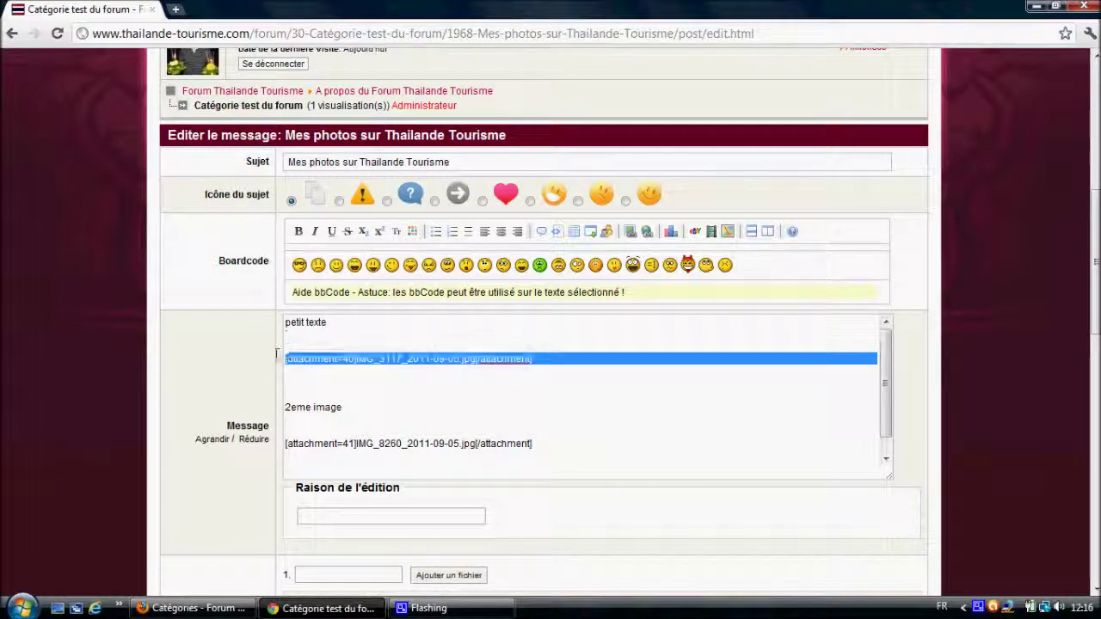
right_click(322, 356)
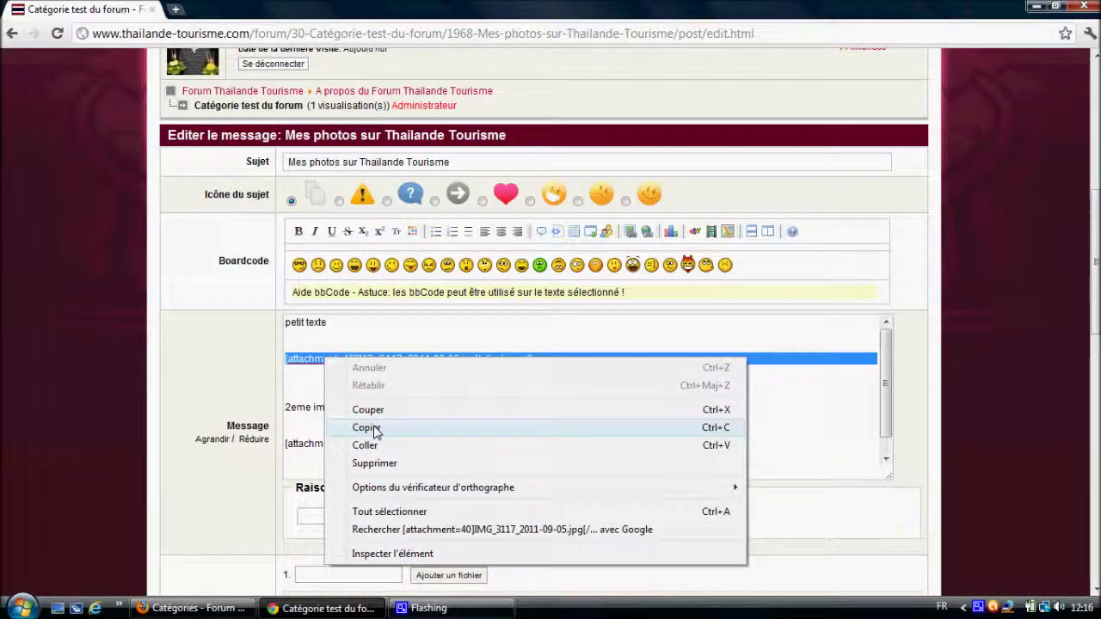
left_click(367, 427)
key("Delete")
key("BackSpace")
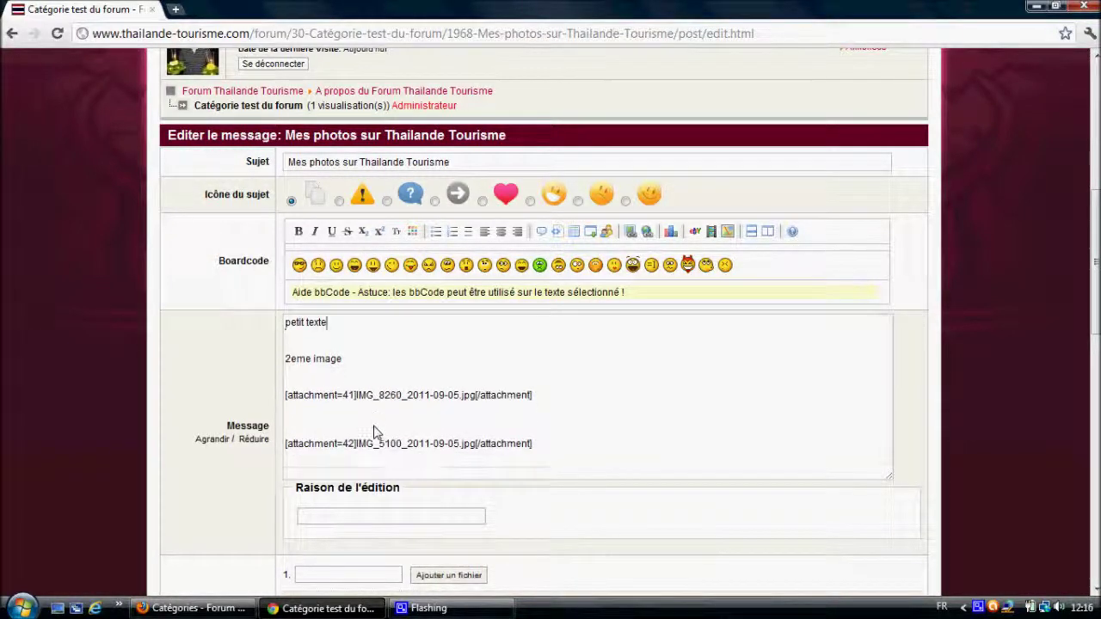
- Paste the IMG_3117_2011-09-05.jpg attachment tag at the end of the message, below the IMG_5100_2011-09-05.jpg tag with blank lines between
scroll(374, 432, "down", 2)
left_click(614, 313)
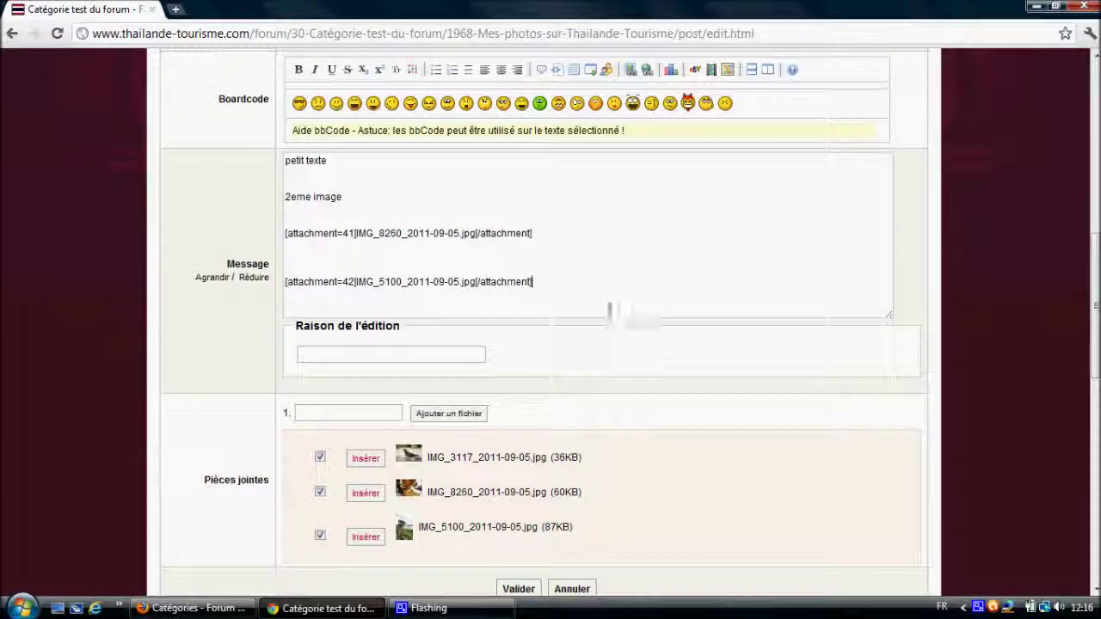
key("Return")
key("Return")
key("Return")
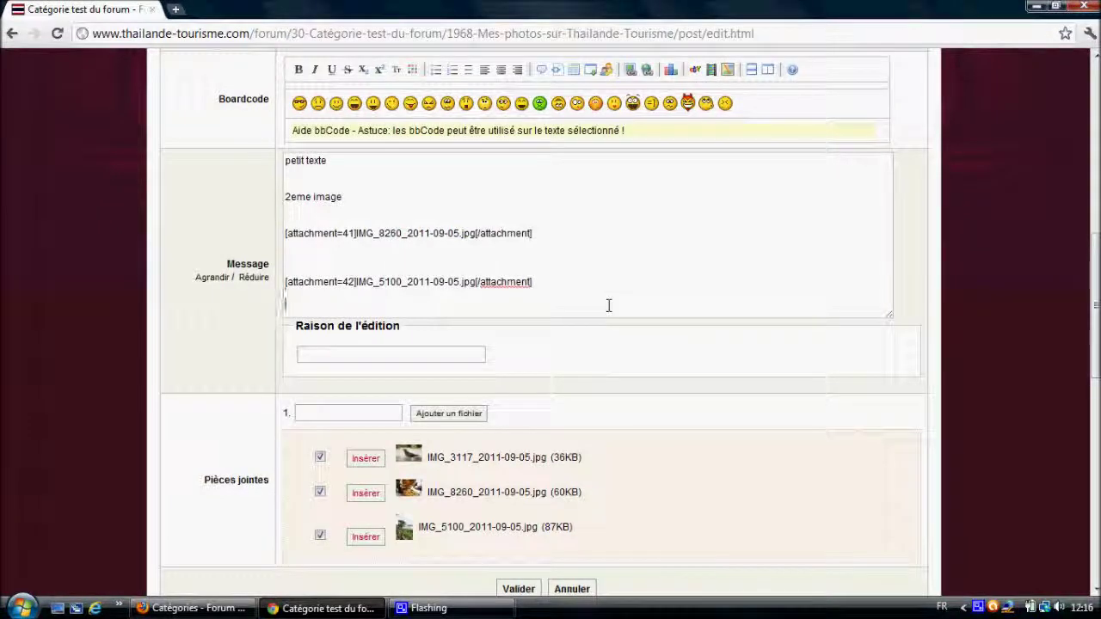
key("ctrl+v")
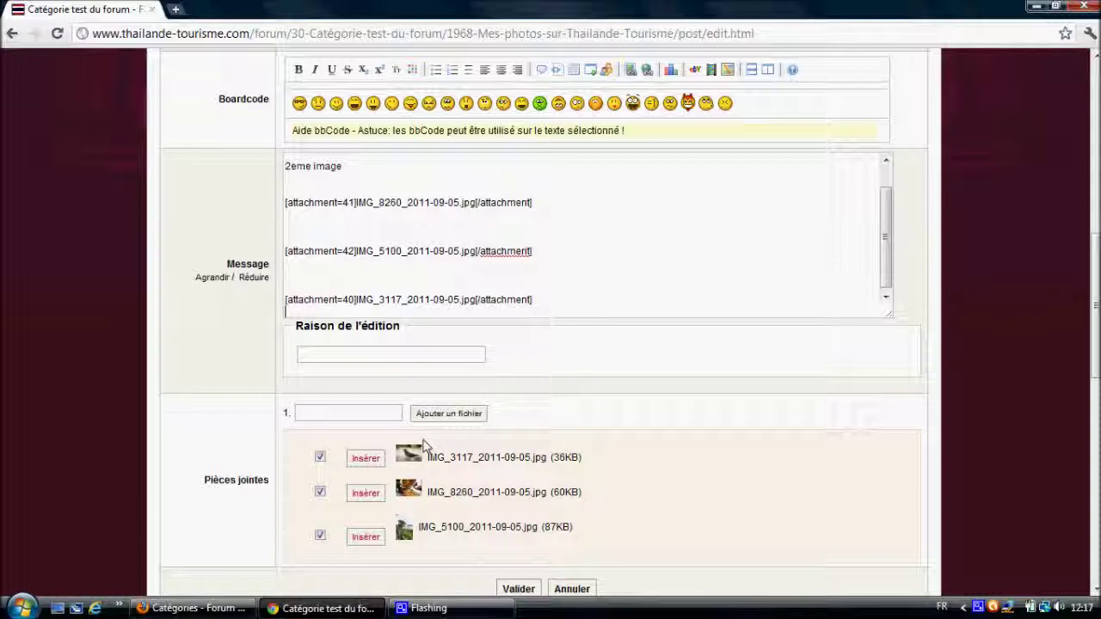
- Preview the attached IMG_8260_2011-09-05.jpg at full size, close it, and add blank lines at the end of the message
left_click(409, 491)
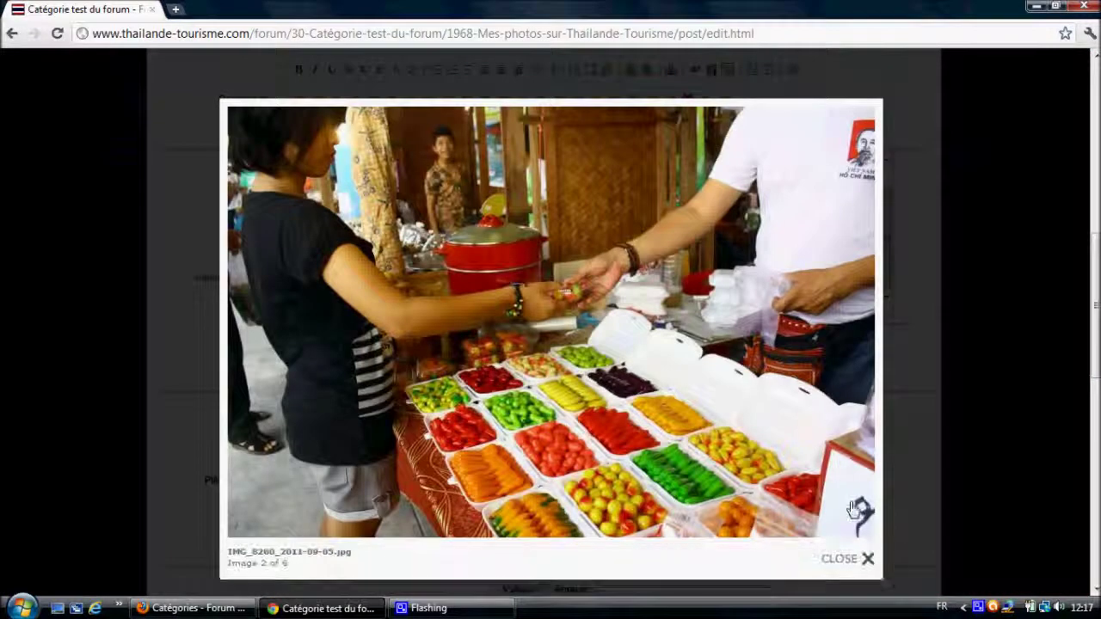
left_click(865, 559)
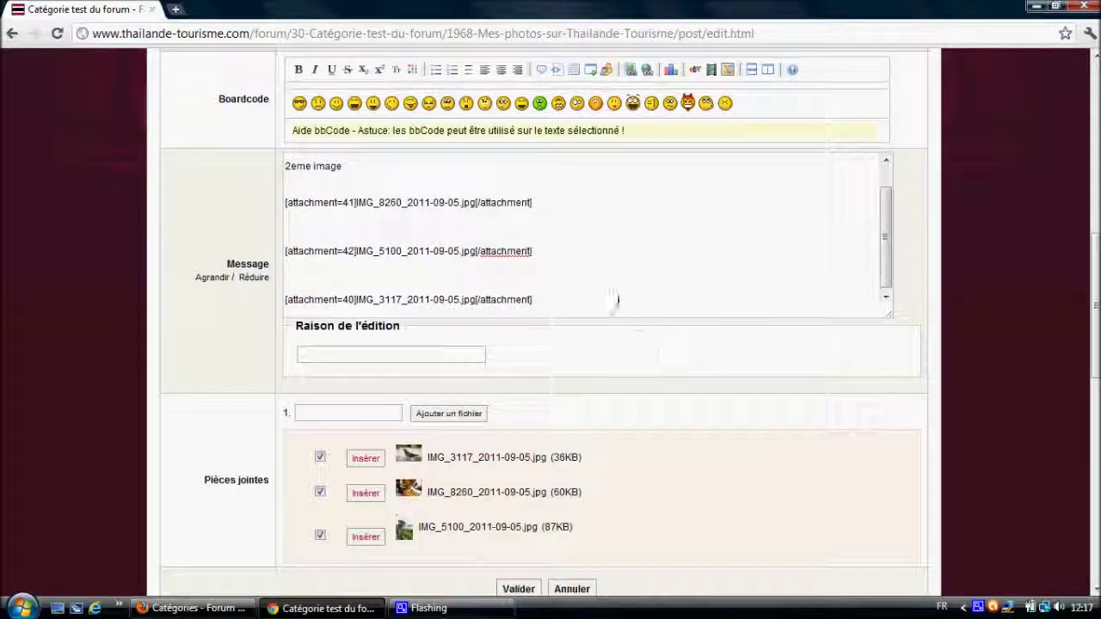
key("Return")
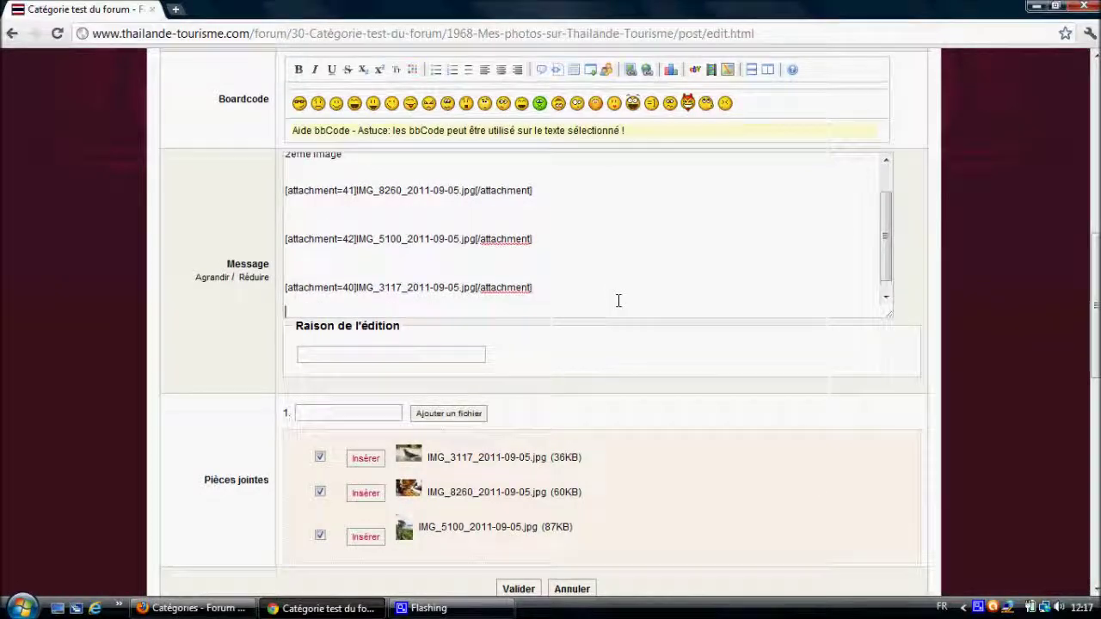
key("Return")
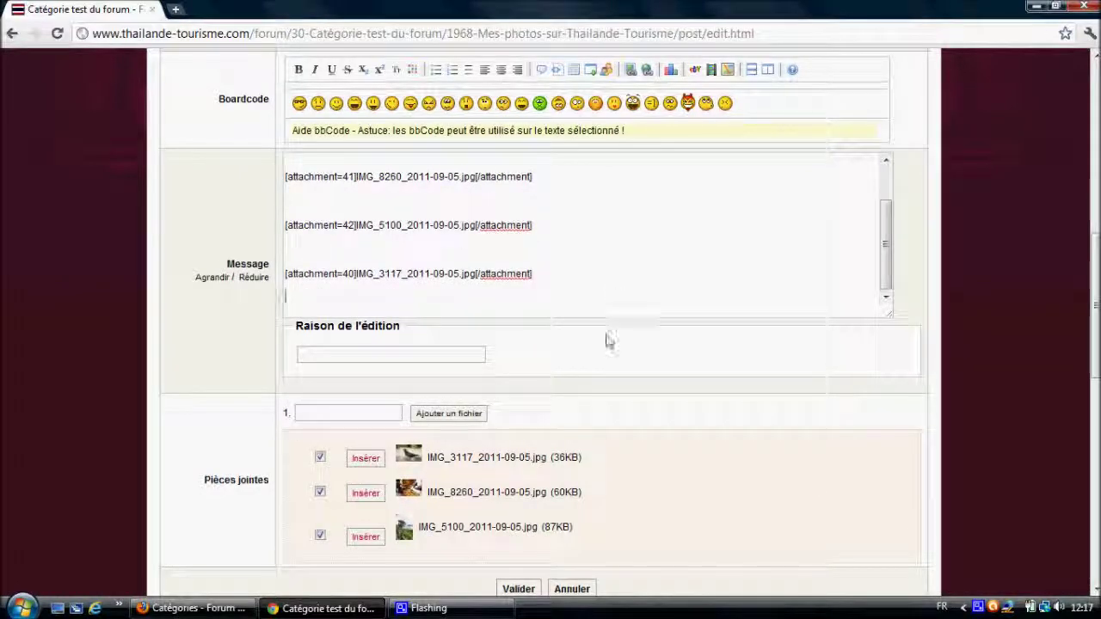
scroll(606, 340, "down", 1)
scroll(616, 364, "up", 1)
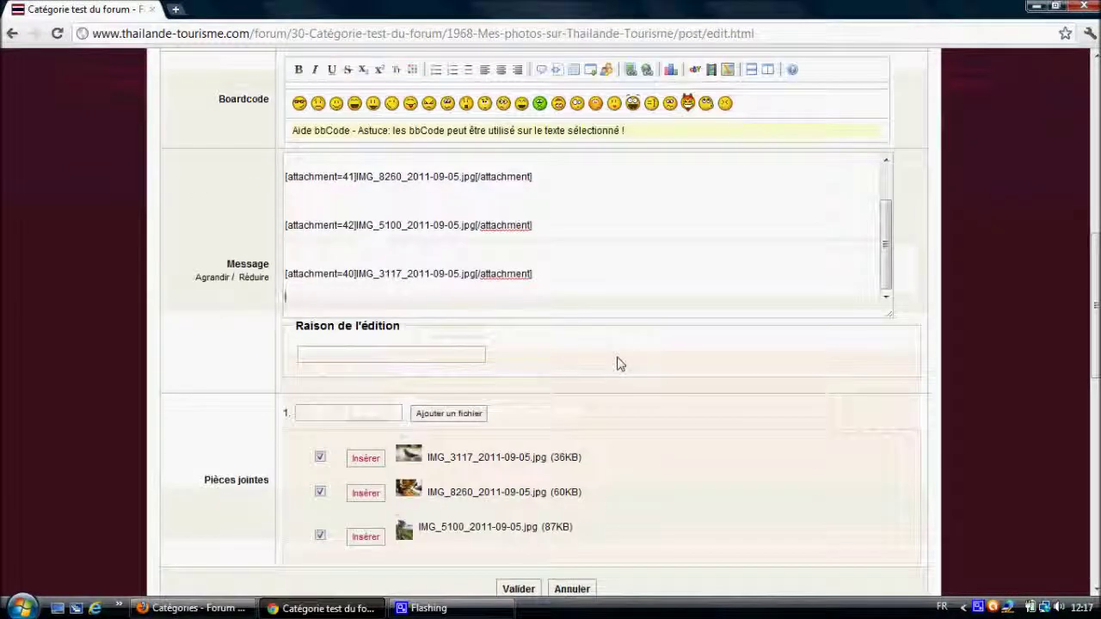
- Attach IMG_8332.jpg from the Resize folder as a new file
left_click(440, 414)
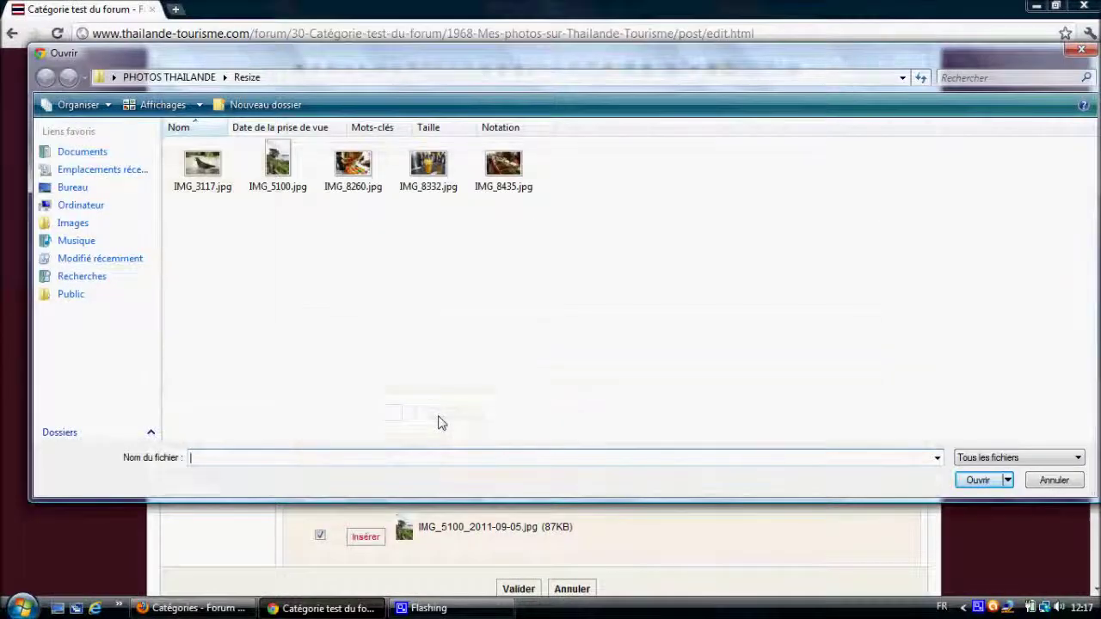
left_click(426, 161)
double_click(426, 161)
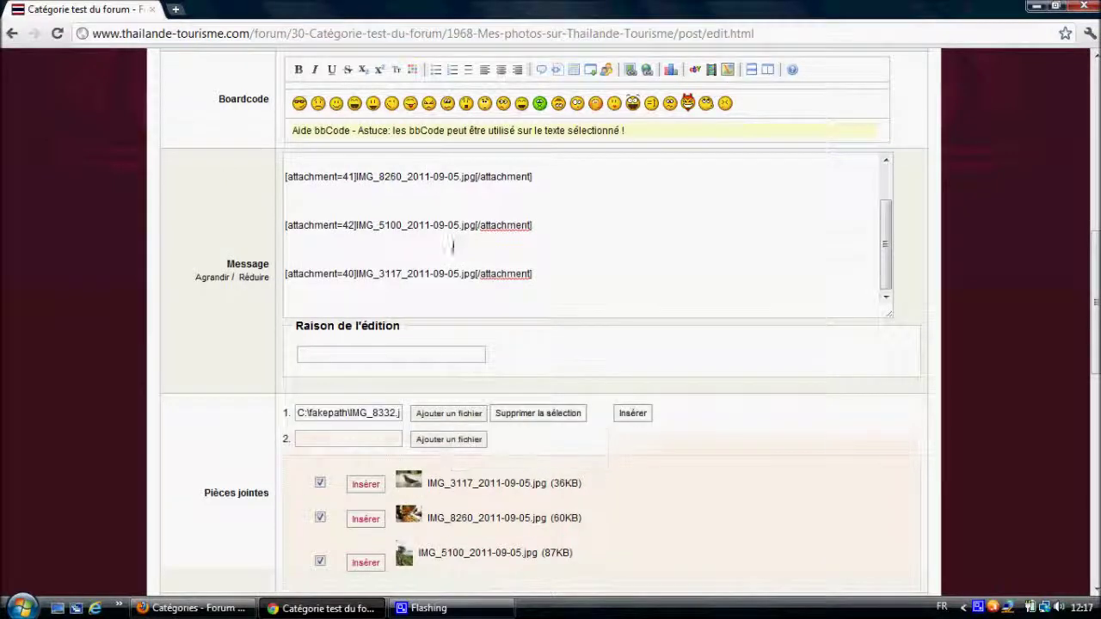
- Add the text "autre photo" at the end of the message and insert the IMG_8332.jpg attachment below it
left_click(432, 312)
type("a")
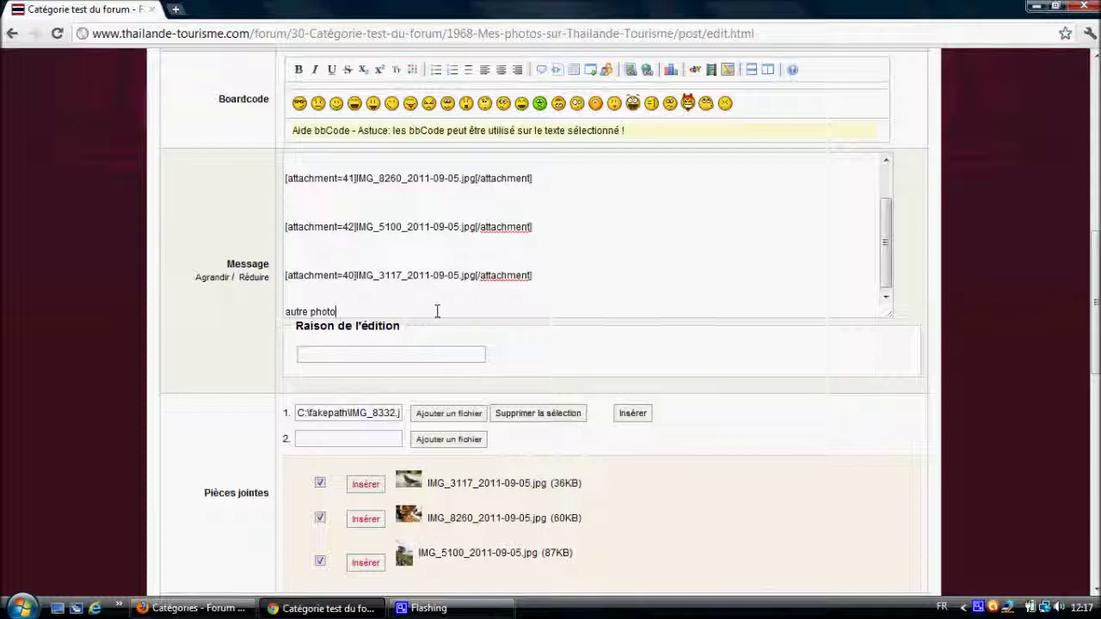
type("utre photo")
key("Return")
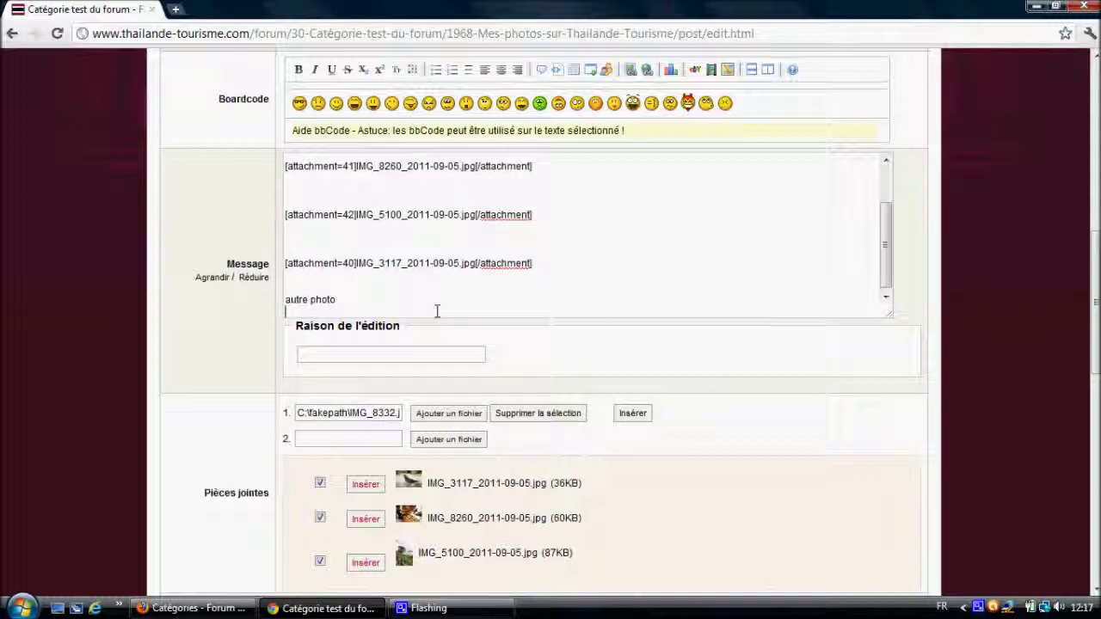
left_click(630, 415)
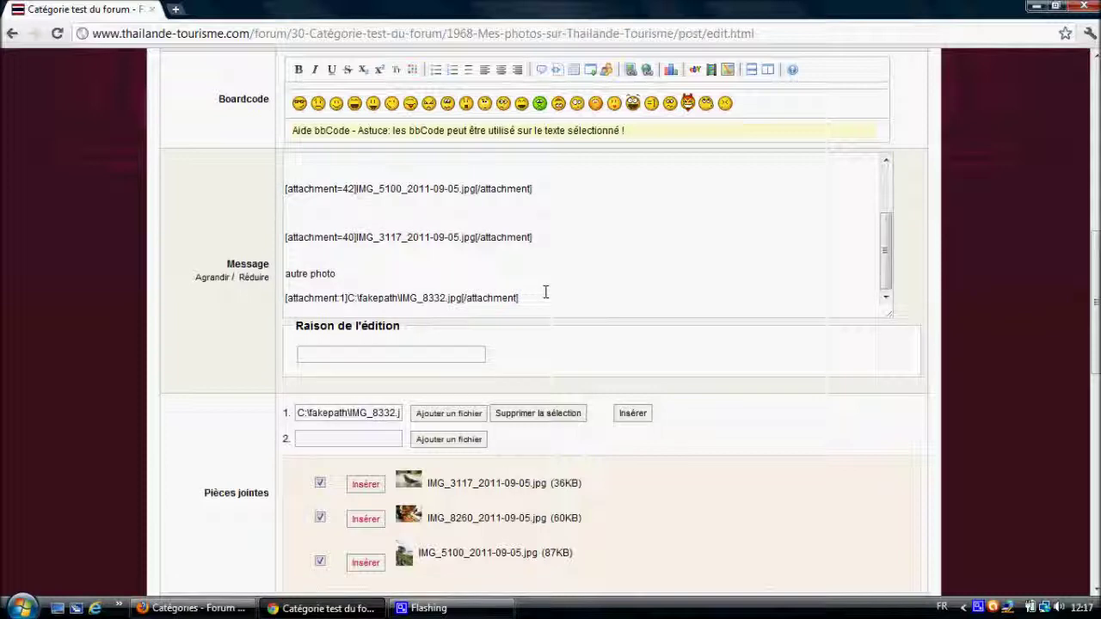
scroll(545, 292, "down", 3)
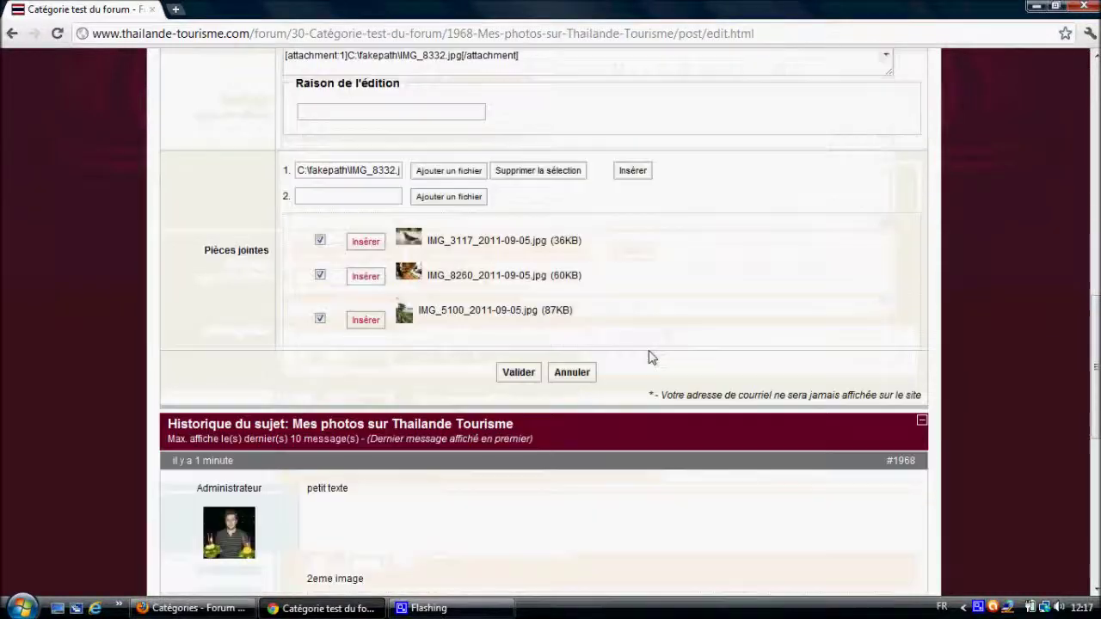
- Submit the edited message with its reordered photos and the added IMG_8332.jpg attachment
left_click(518, 373)
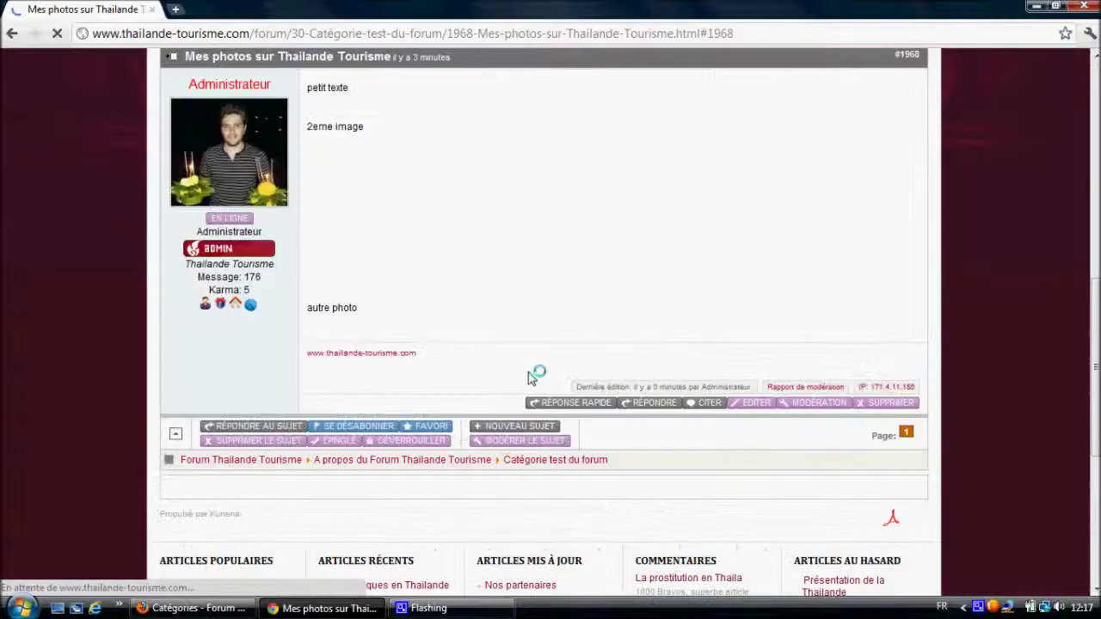
- Examine the published message's photos in order, down to the one below the text "autre photo"
scroll(533, 371, "down", 5)
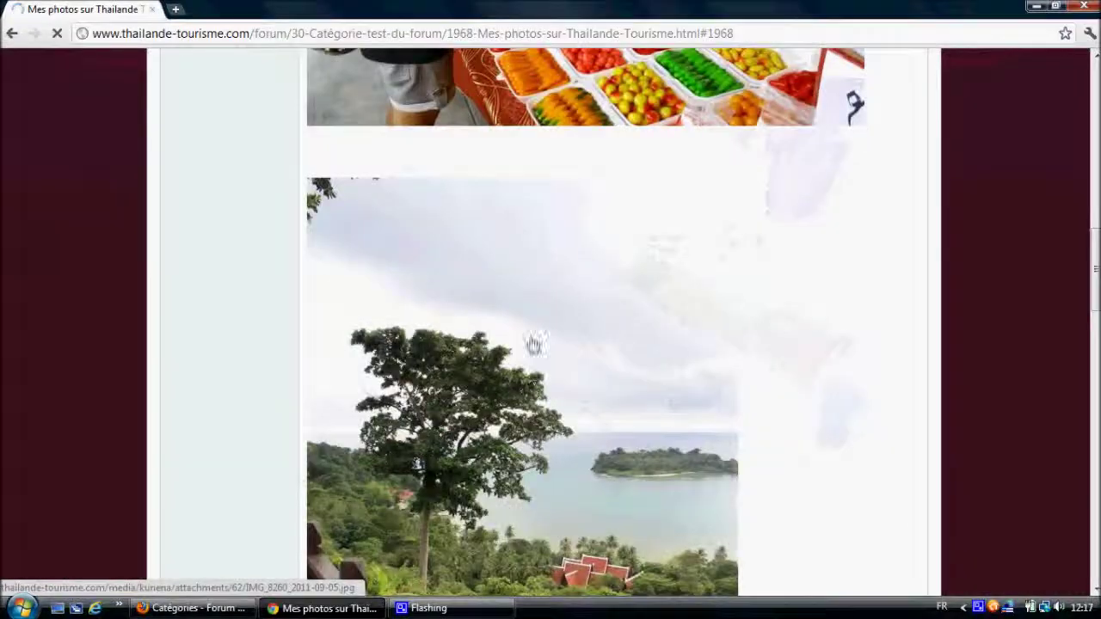
scroll(531, 346, "down", 10)
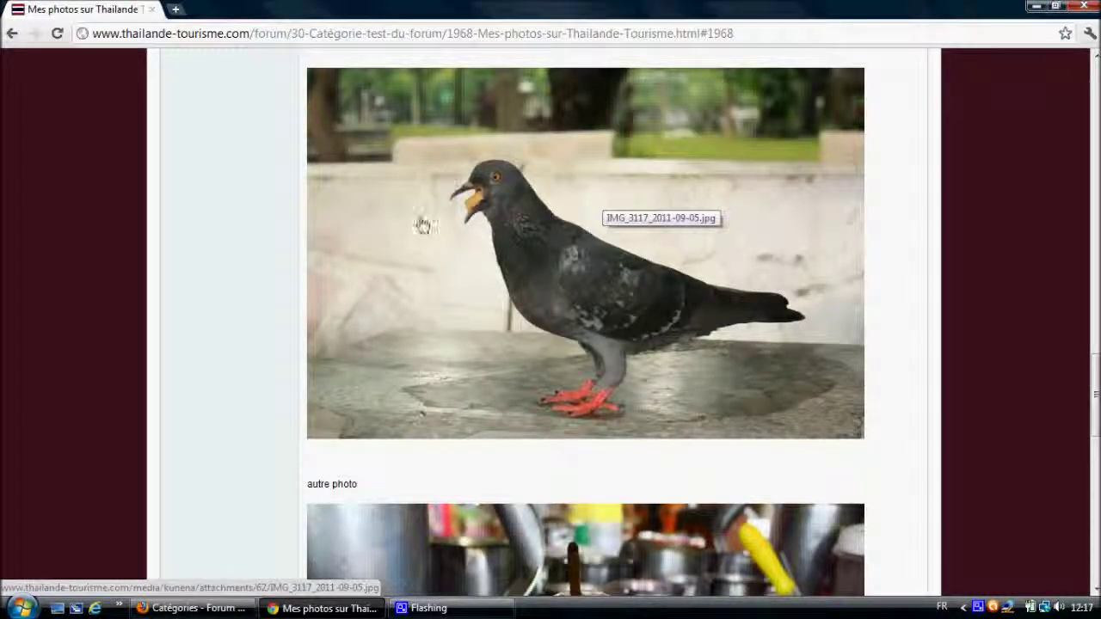
scroll(421, 225, "up", 1)
scroll(421, 224, "down", 2)
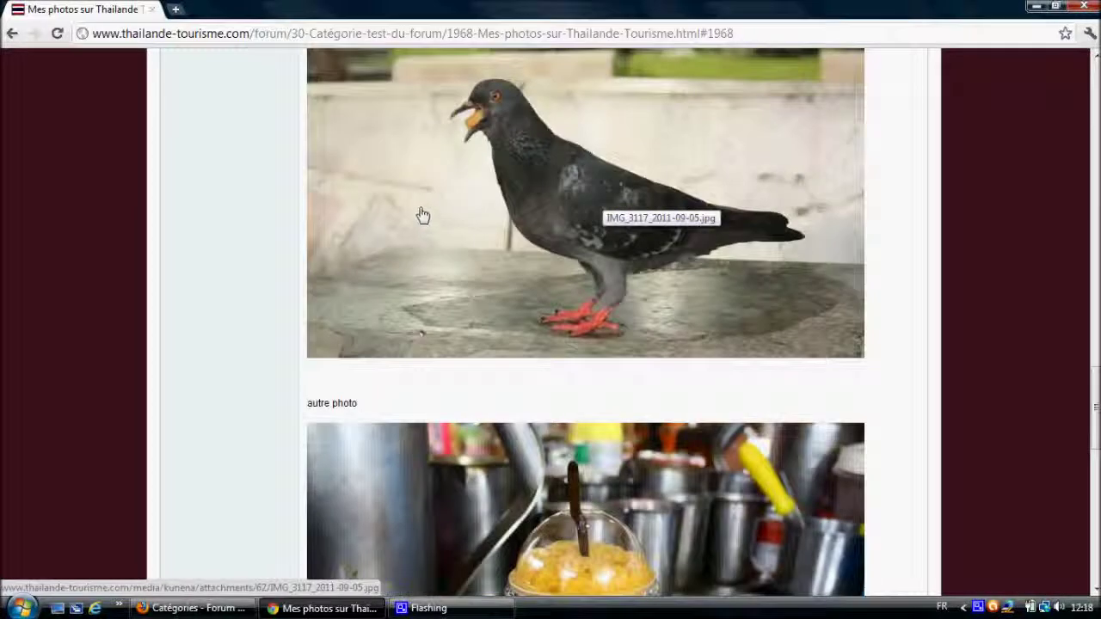
scroll(420, 215, "down", 1)
scroll(420, 215, "down", 1)
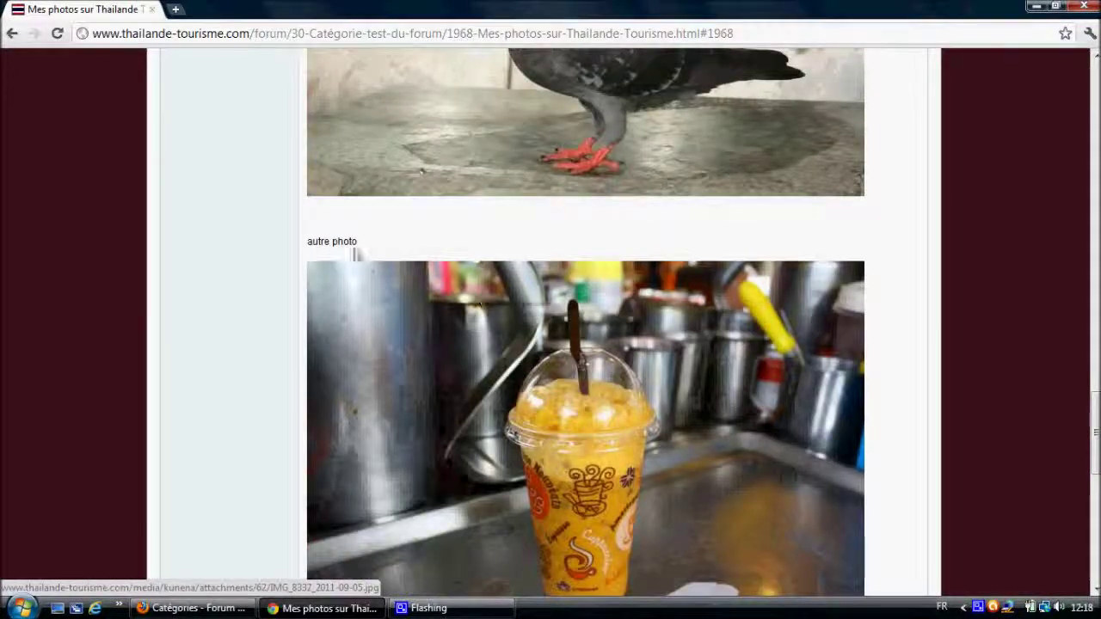
scroll(533, 301, "down", 1)
scroll(668, 344, "down", 2)
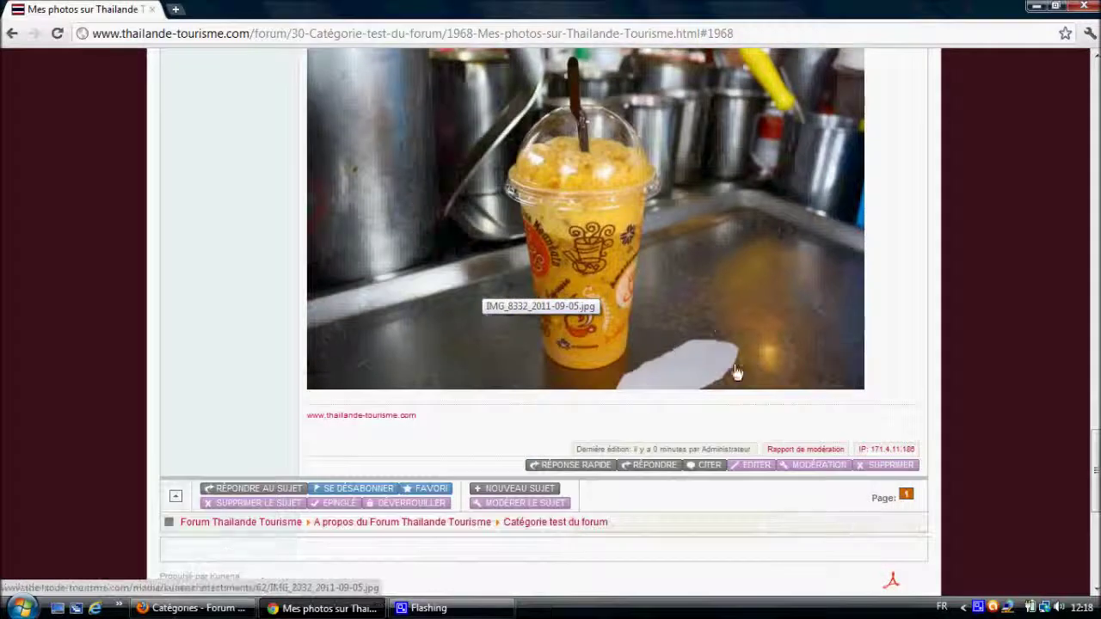
scroll(602, 318, "up", 2)
scroll(405, 295, "down", 2)
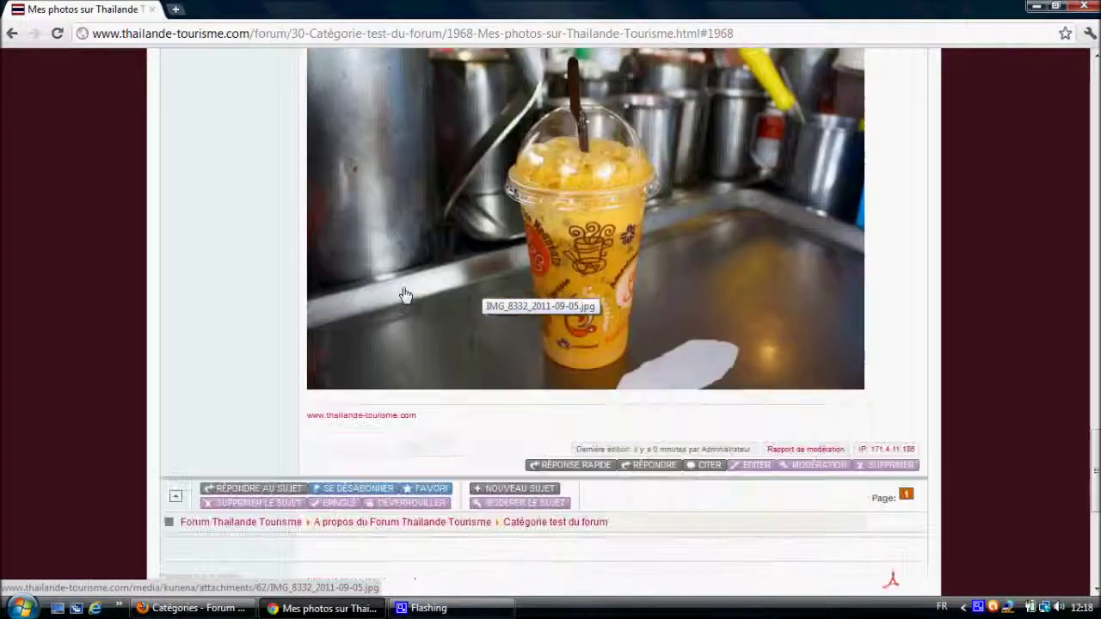
- View the pigeon photo IMG_3117_2011-09-05.jpg enlarged from the published message, and close it
scroll(541, 405, "up", 15)
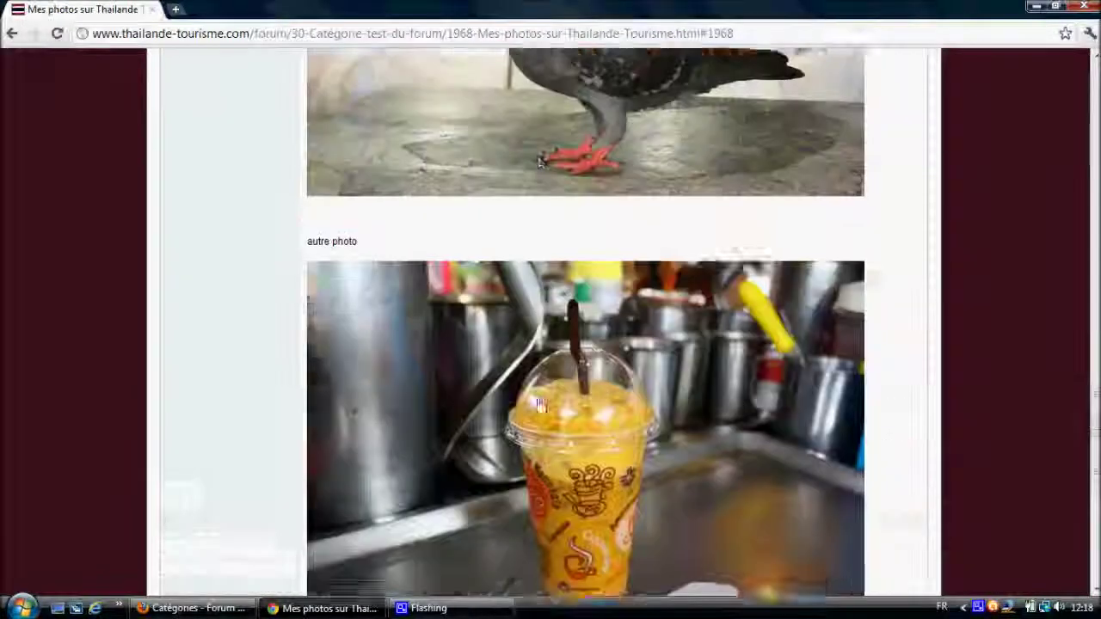
scroll(536, 380, "down", 6)
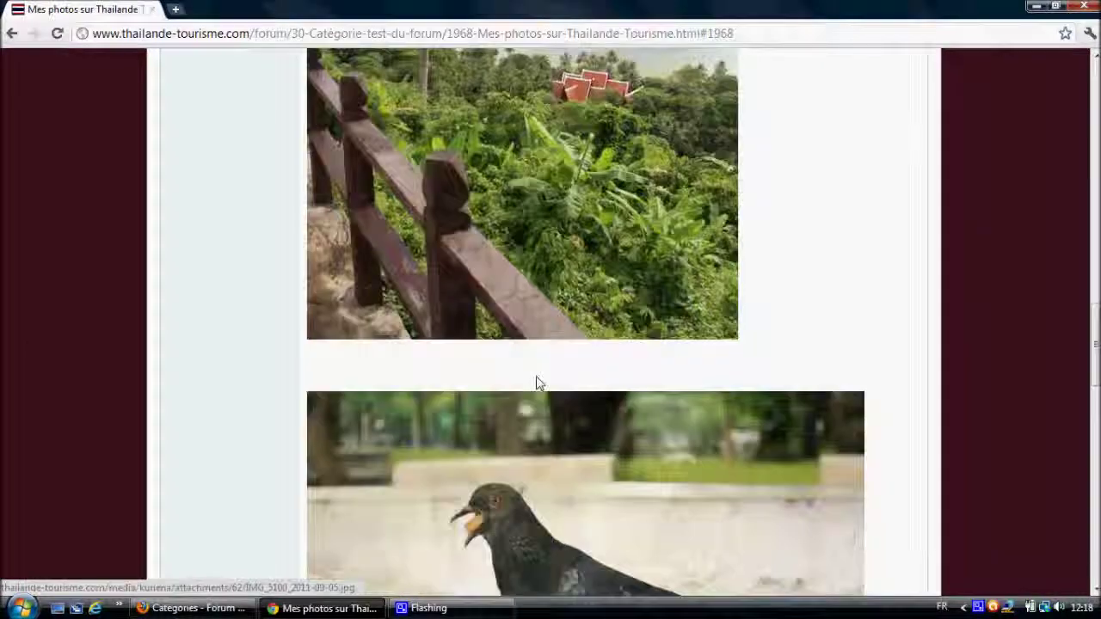
left_click(524, 410)
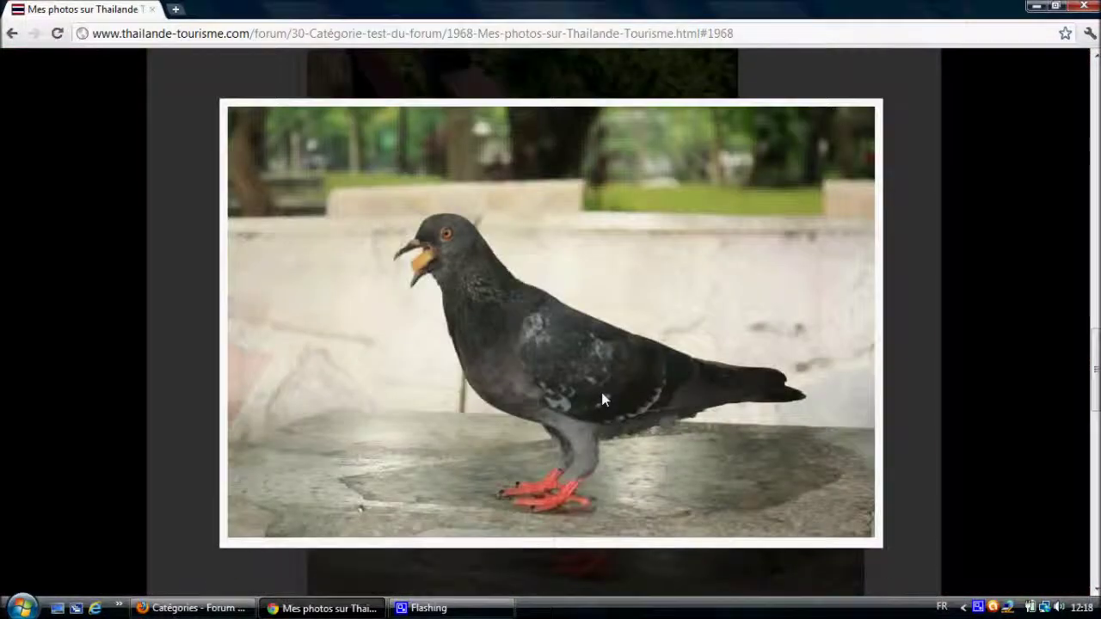
left_click(865, 557)
- Review the whole published message once more, from the text "petit texte" to the last photo
scroll(278, 353, "up", 10)
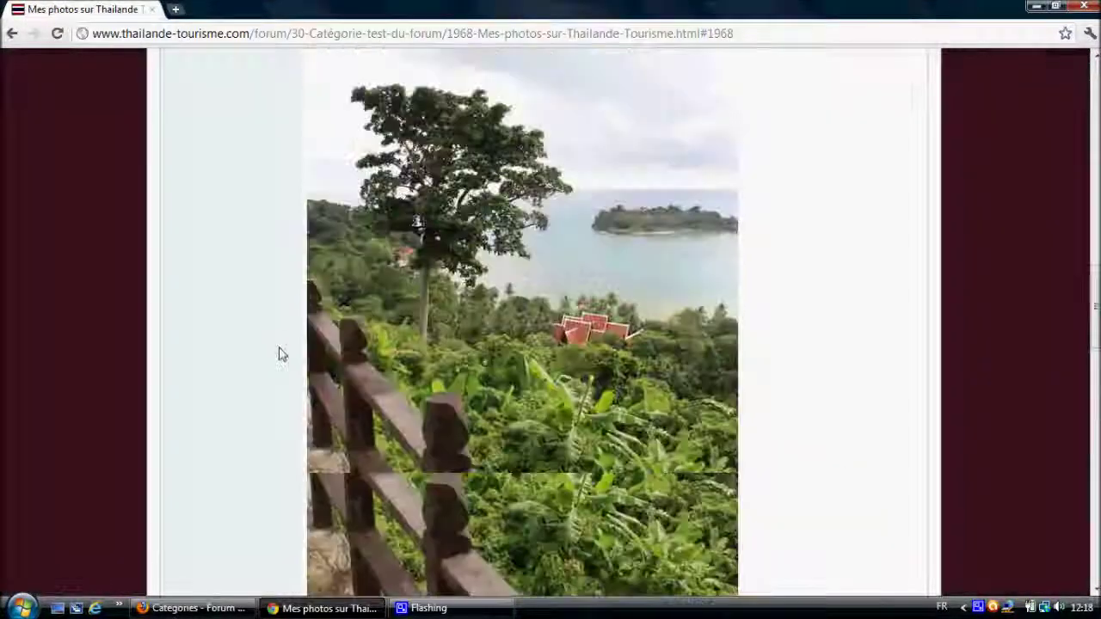
scroll(267, 371, "up", 2)
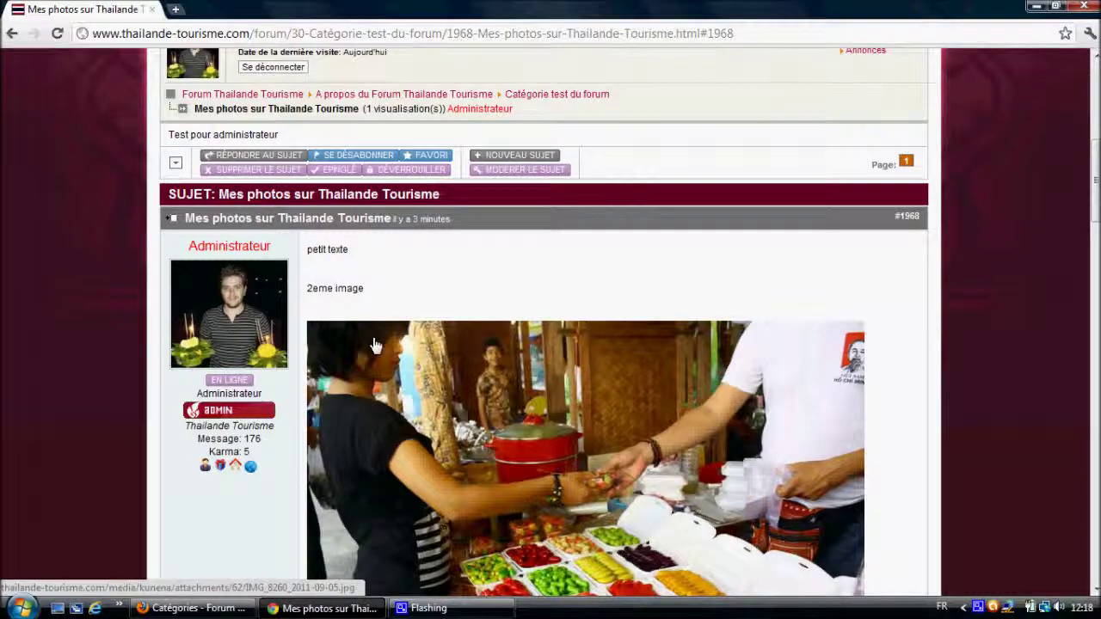
scroll(602, 393, "down", 4)
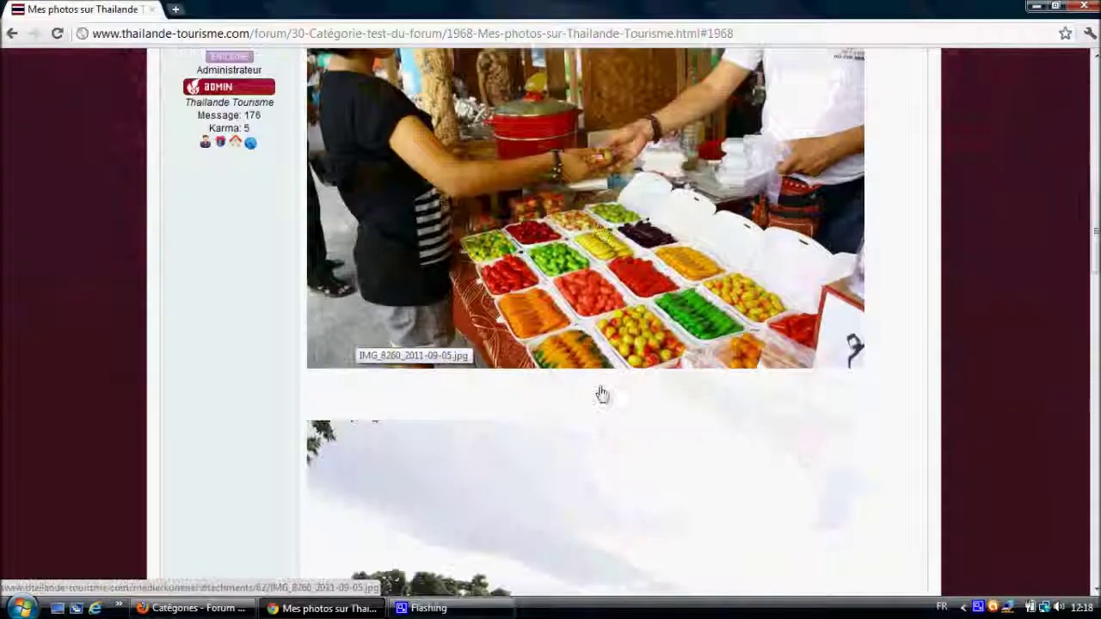
scroll(602, 394, "down", 15)
scroll(602, 394, "down", 4)
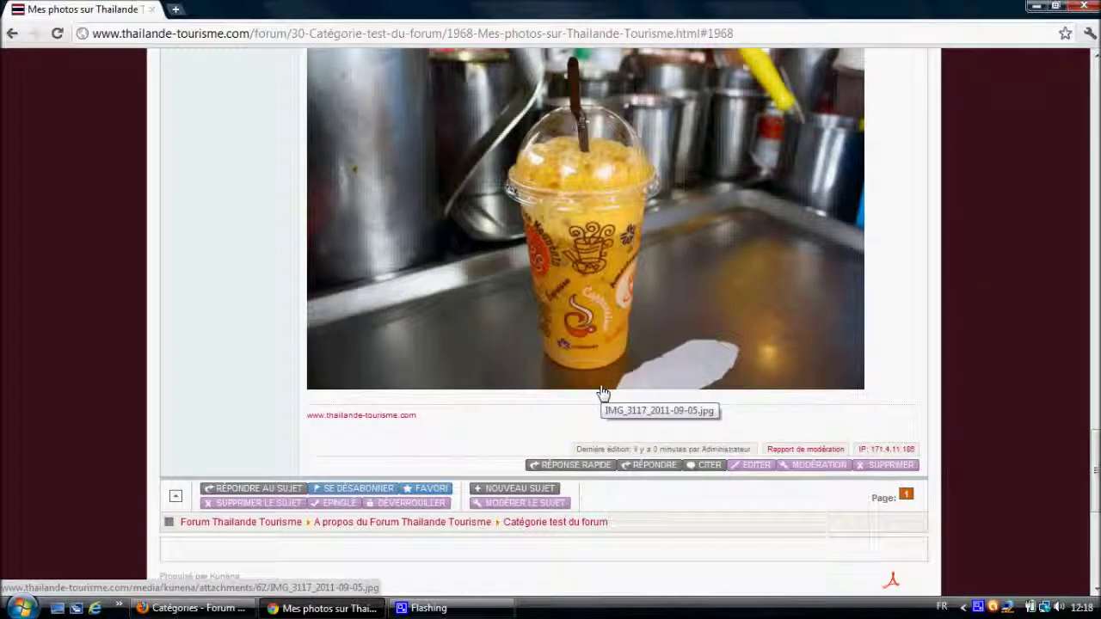